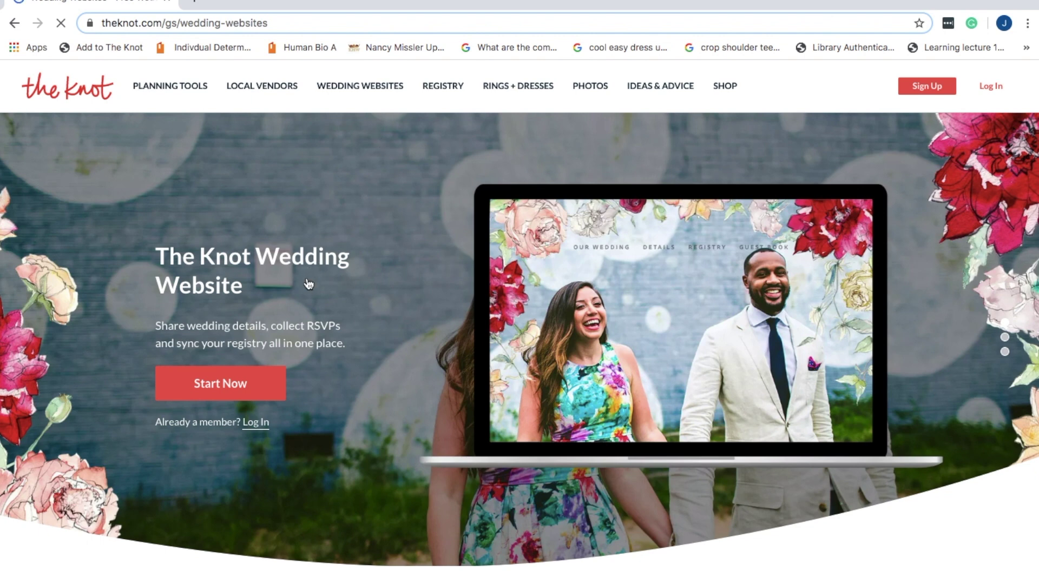
Start a new wedding website and browse the available design templates.
{"action": "left_click", "coordinate": [254, 389]}
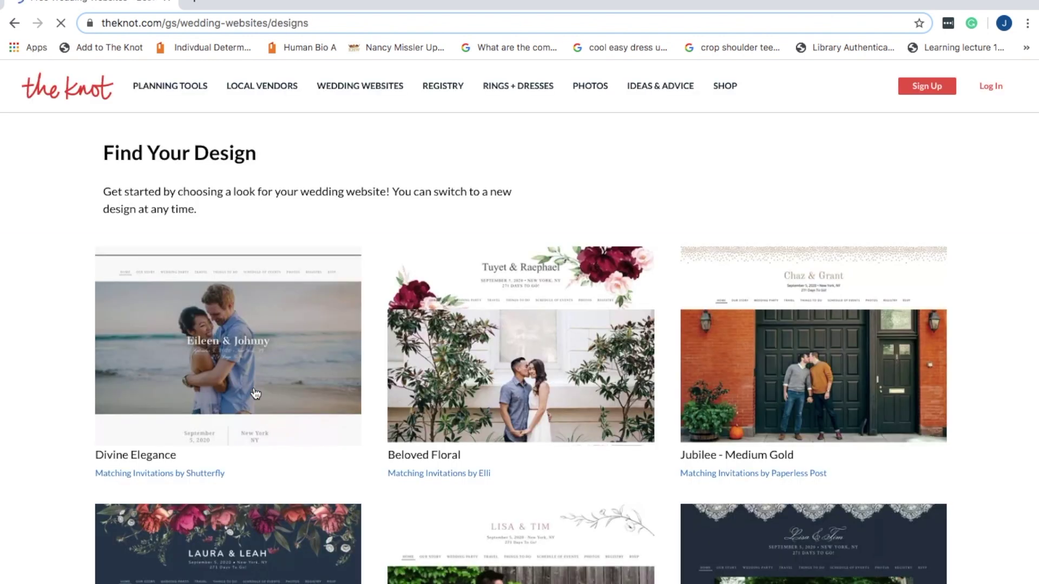
{"action": "mouse_move", "coordinate": [497, 368]}
{"action": "scroll", "coordinate": [573, 451], "scroll_direction": "down", "scroll_amount": 10}
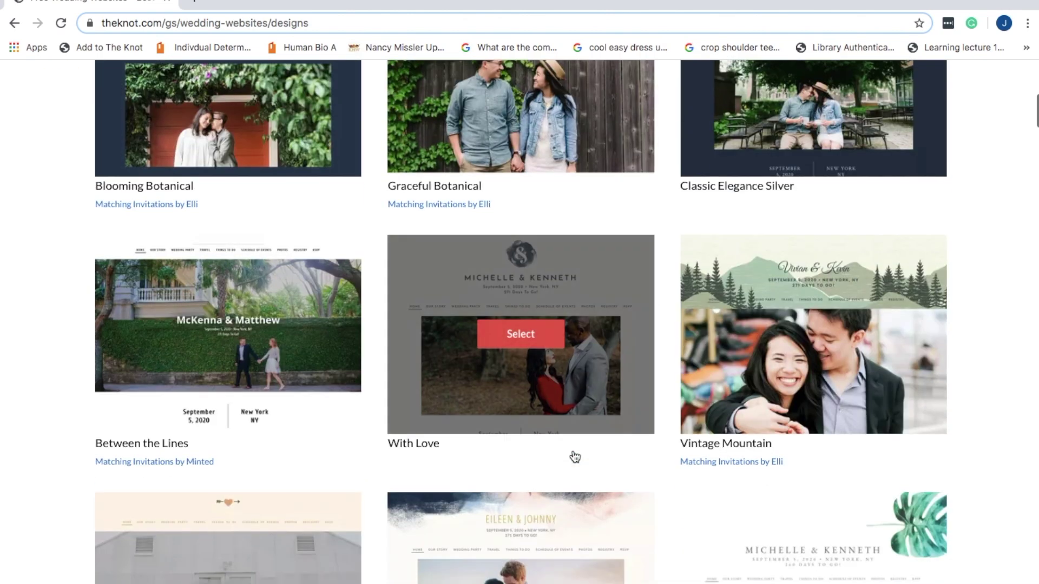
{"action": "scroll", "coordinate": [575, 457], "scroll_direction": "up", "scroll_amount": 10}
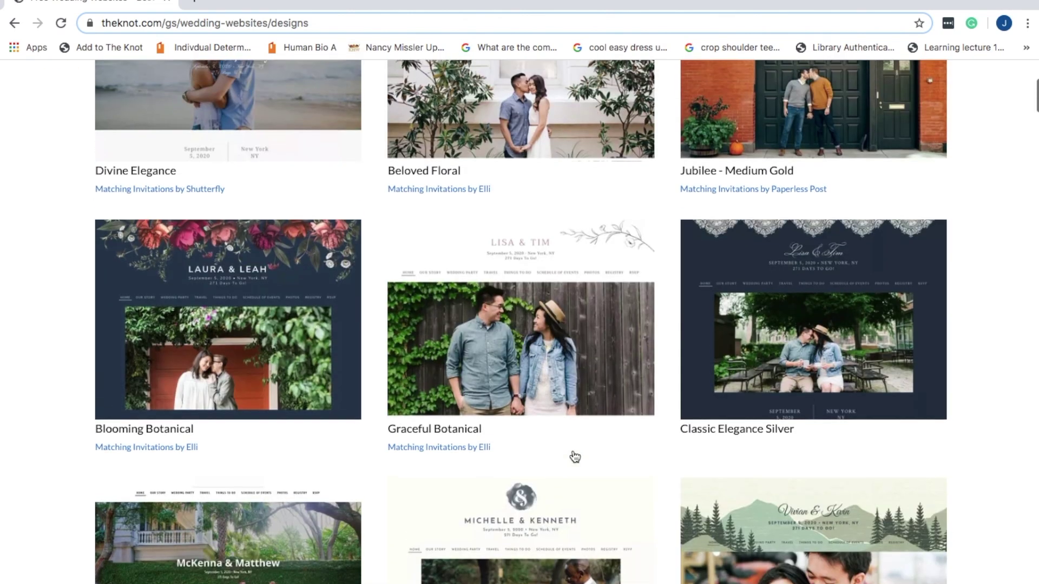
Pick the Beloved Floral design, enter the couple's names and account details, and accept the suggested URL.
{"action": "left_click", "coordinate": [552, 274]}
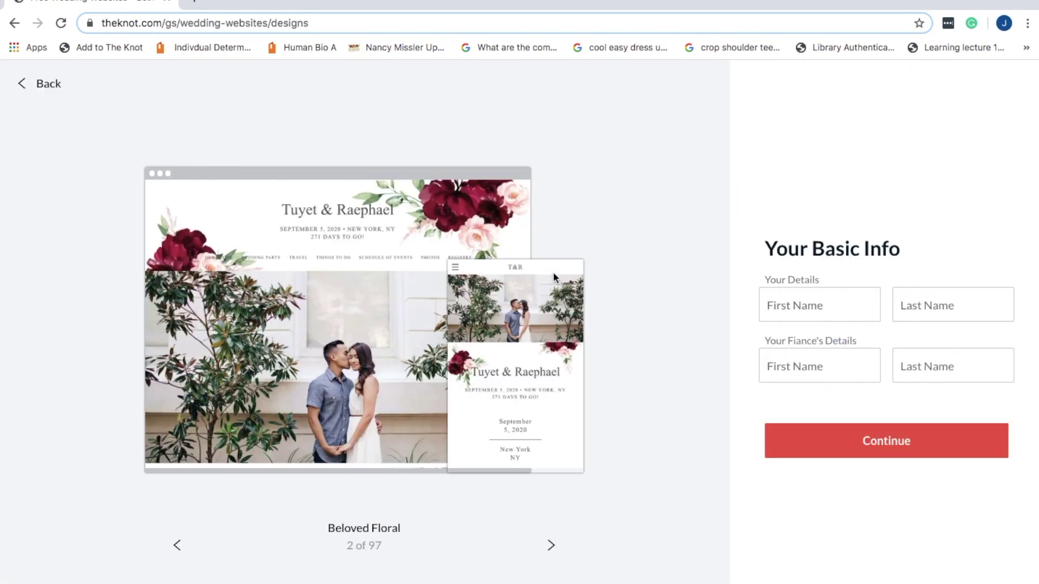
{"action": "left_click", "coordinate": [787, 309]}
{"action": "type", "text": "Jen"}
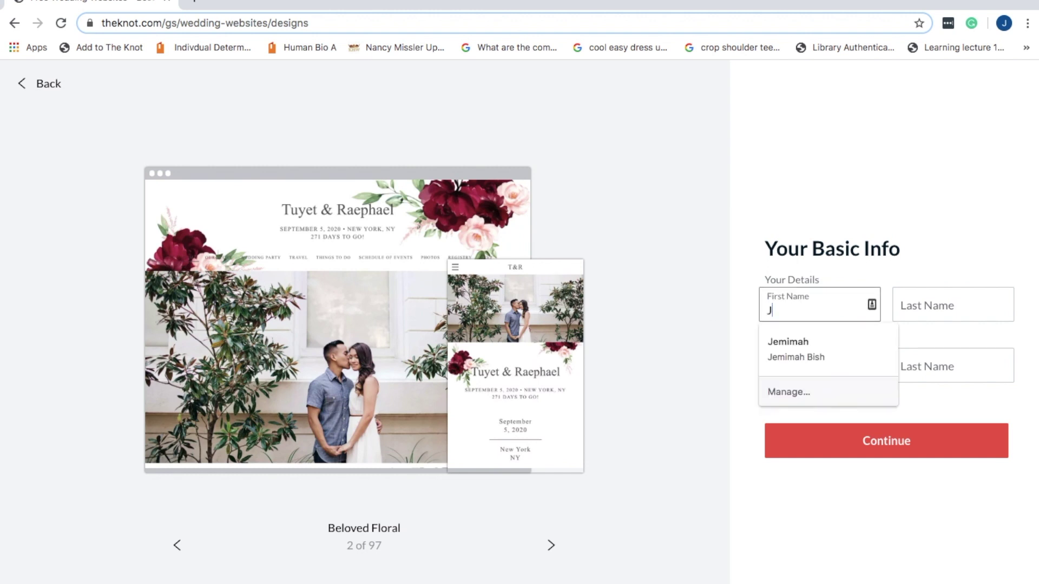
{"action": "left_click", "coordinate": [814, 453]}
{"action": "left_click", "coordinate": [815, 453]}
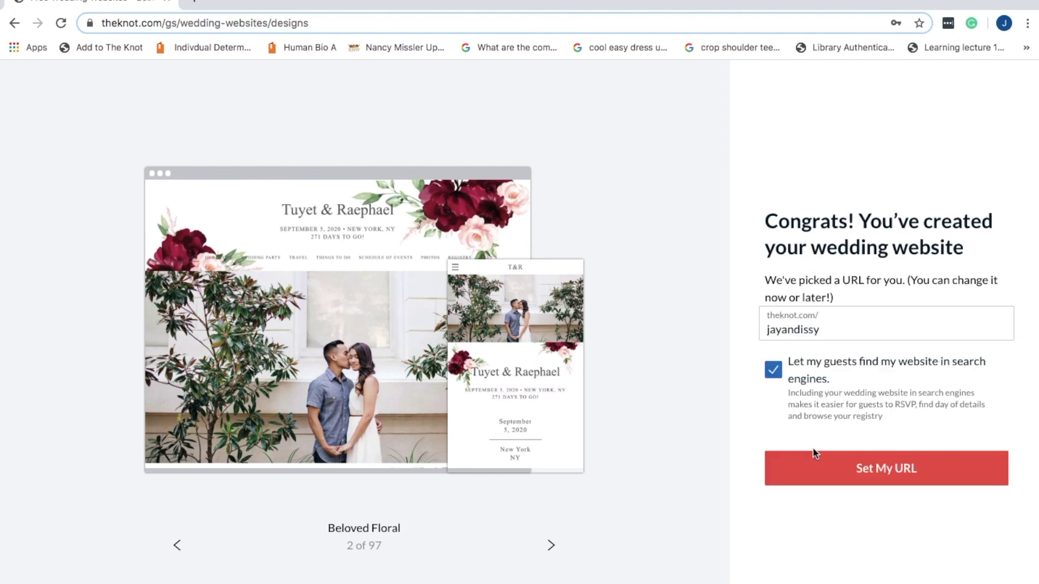
{"action": "left_click", "coordinate": [880, 476]}
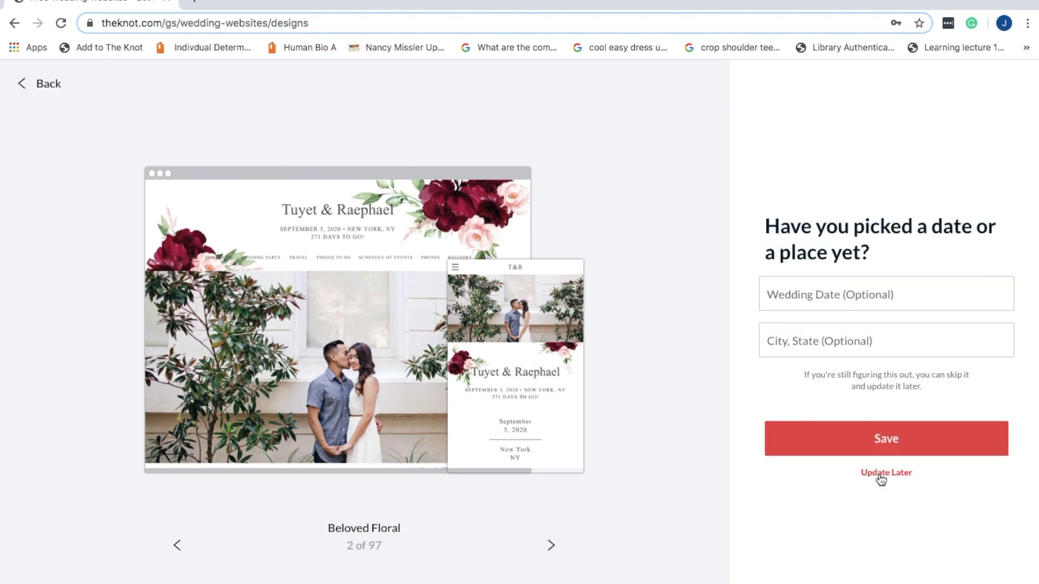
Set the wedding date to April 11, 2020, location Aubrey Victoria, Australia, and save.
{"action": "left_click", "coordinate": [887, 298]}
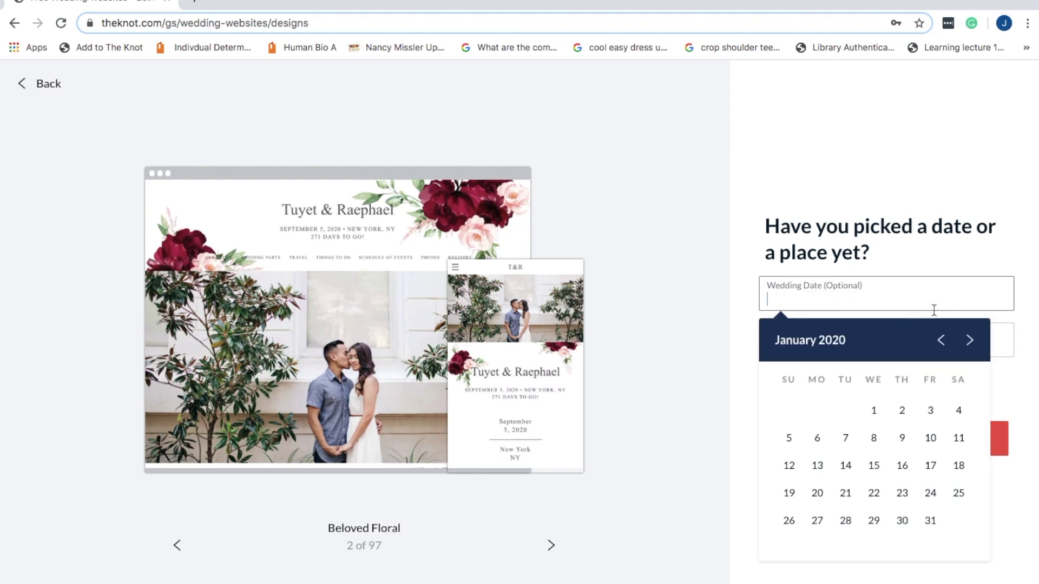
{"action": "left_click", "coordinate": [969, 342]}
{"action": "left_click", "coordinate": [969, 342]}
{"action": "left_click", "coordinate": [969, 342]}
{"action": "left_click", "coordinate": [955, 436]}
{"action": "left_click", "coordinate": [830, 341]}
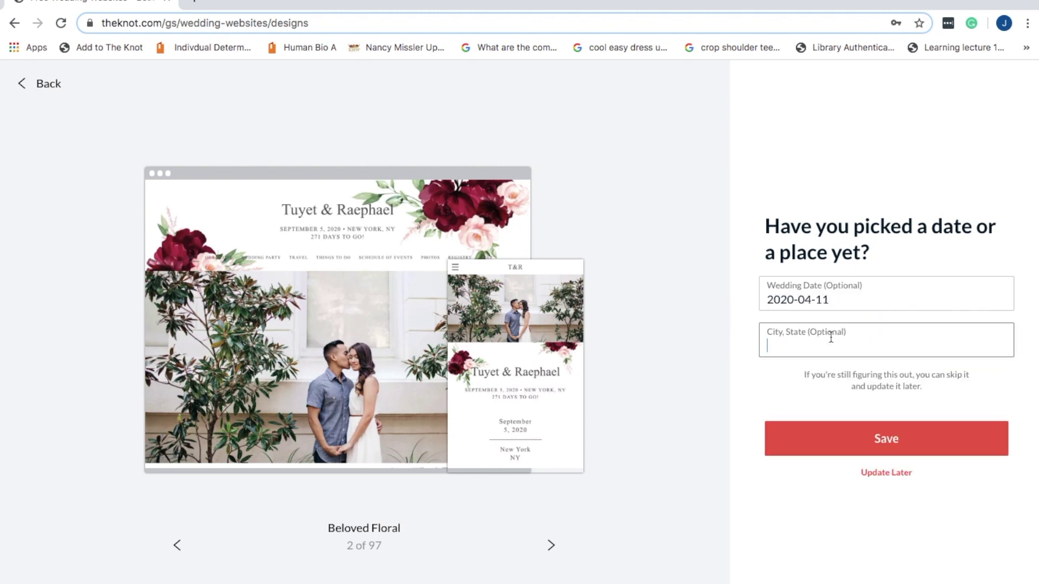
{"action": "type", "text": "Victoria"}
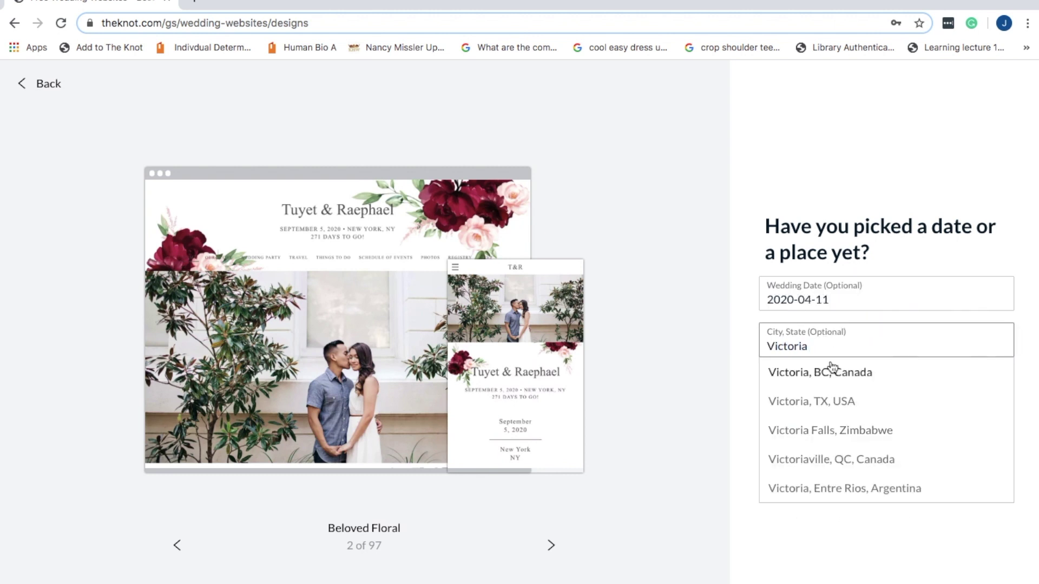
{"action": "type", "text": " au"}
{"action": "key", "text": "Return"}
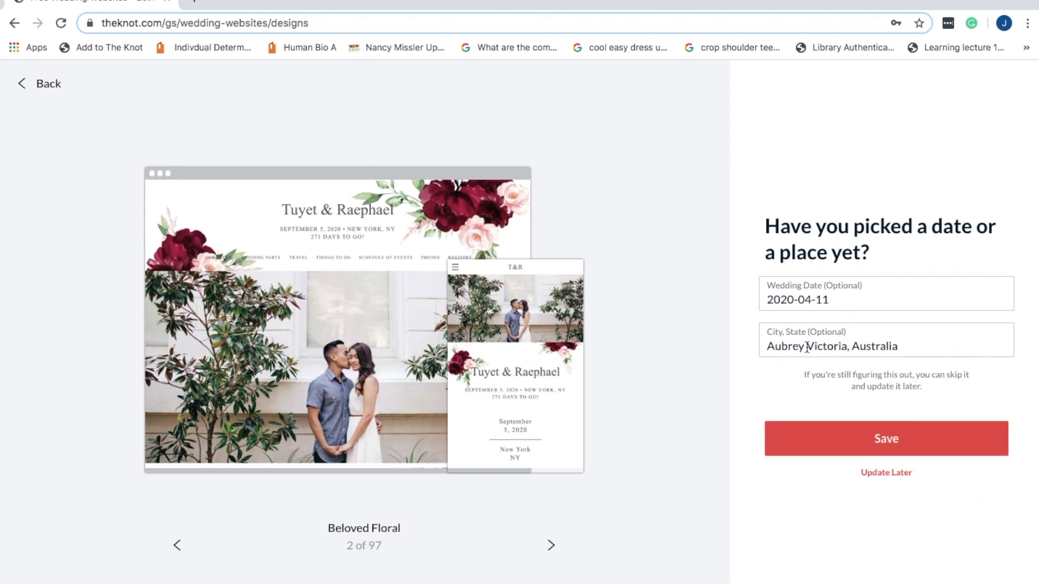
{"action": "left_click", "coordinate": [857, 444]}
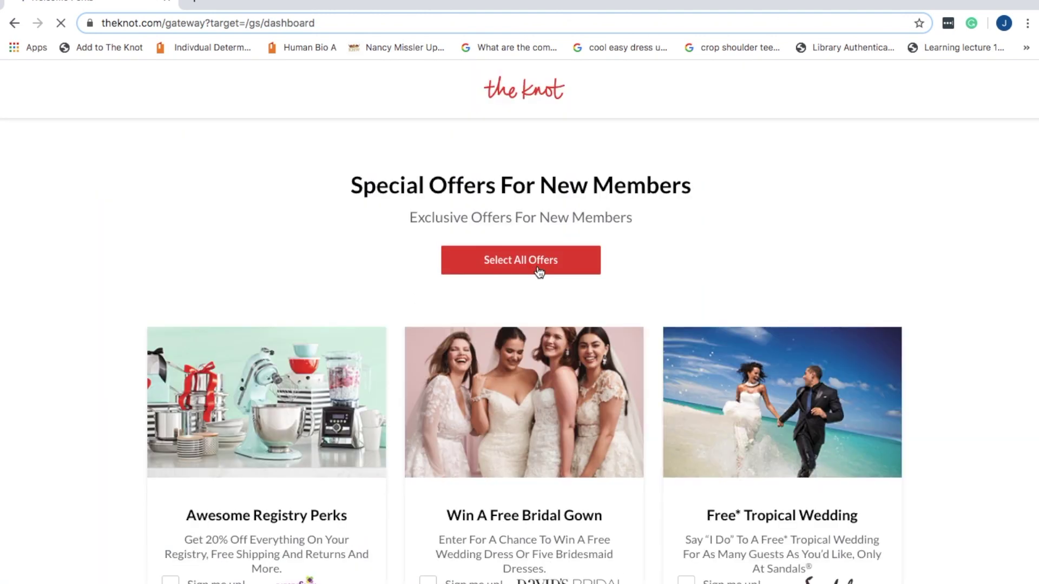
Decline Chrome's password save and scroll through the new-member special offers.
{"action": "scroll", "coordinate": [452, 474], "scroll_direction": "down", "scroll_amount": 1}
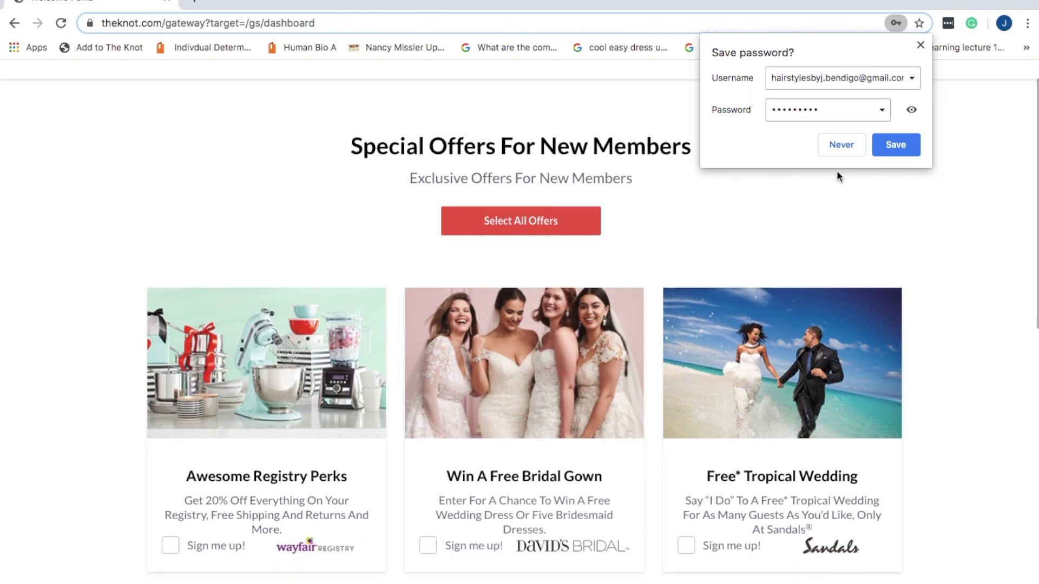
{"action": "left_click", "coordinate": [833, 144]}
{"action": "scroll", "coordinate": [575, 347], "scroll_direction": "down", "scroll_amount": 5}
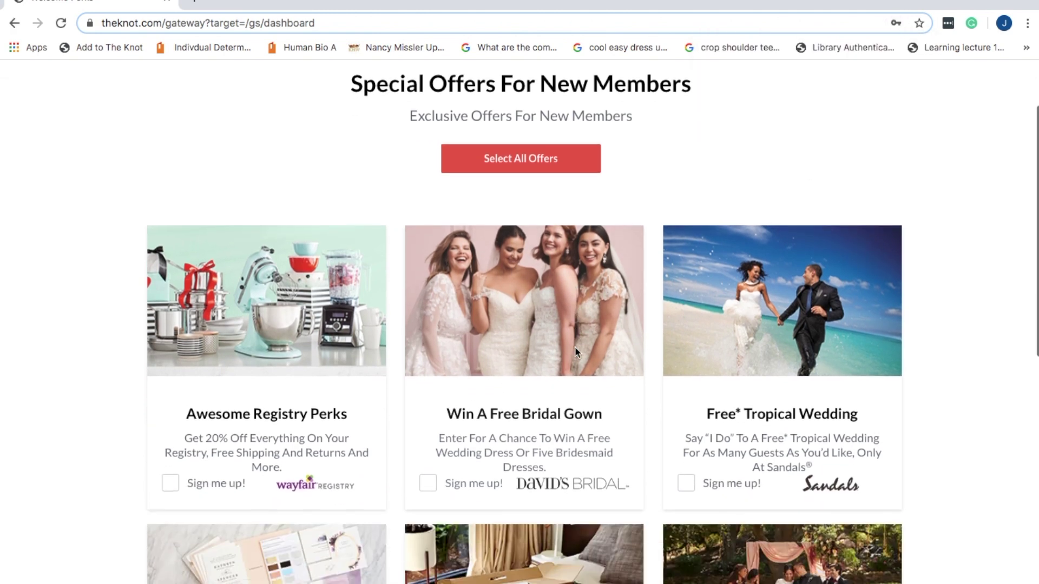
{"action": "scroll", "coordinate": [574, 346], "scroll_direction": "down", "scroll_amount": 3}
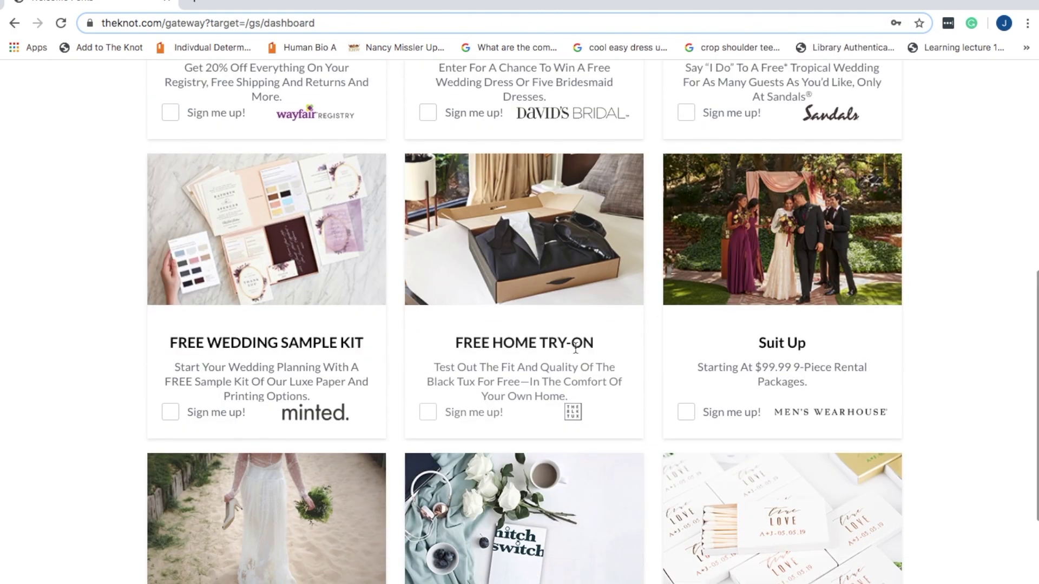
{"action": "scroll", "coordinate": [575, 346], "scroll_direction": "down", "scroll_amount": 2}
{"action": "scroll", "coordinate": [574, 346], "scroll_direction": "up", "scroll_amount": 10}
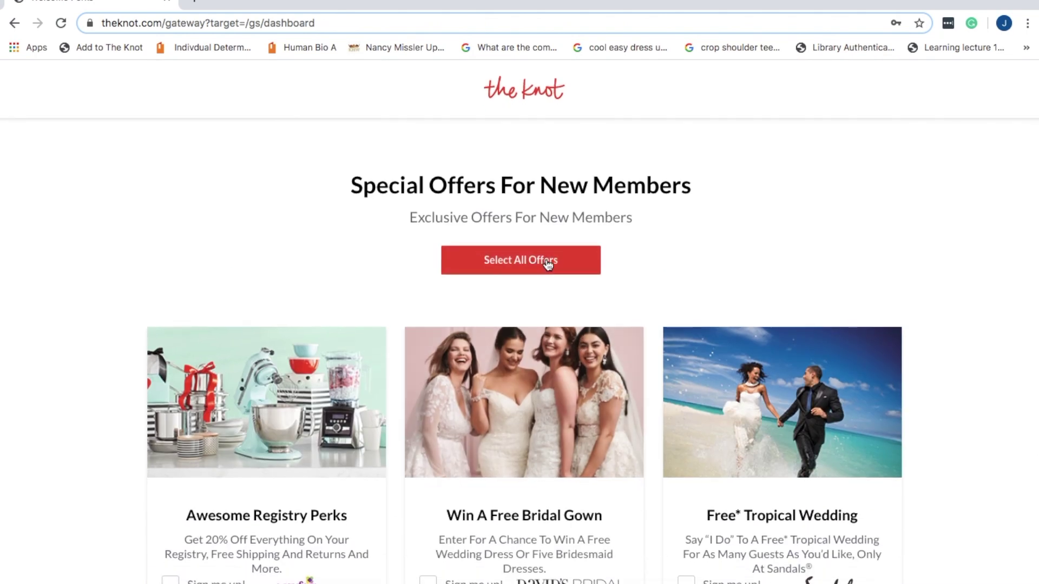
{"action": "scroll", "coordinate": [619, 289], "scroll_direction": "down", "scroll_amount": 14}
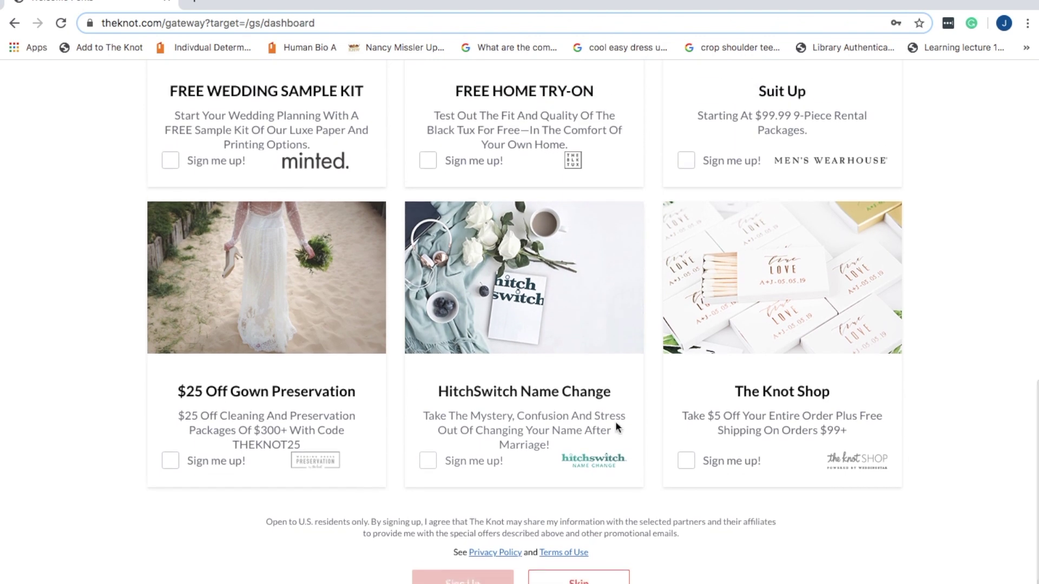
{"action": "scroll", "coordinate": [618, 428], "scroll_direction": "up", "scroll_amount": 1}
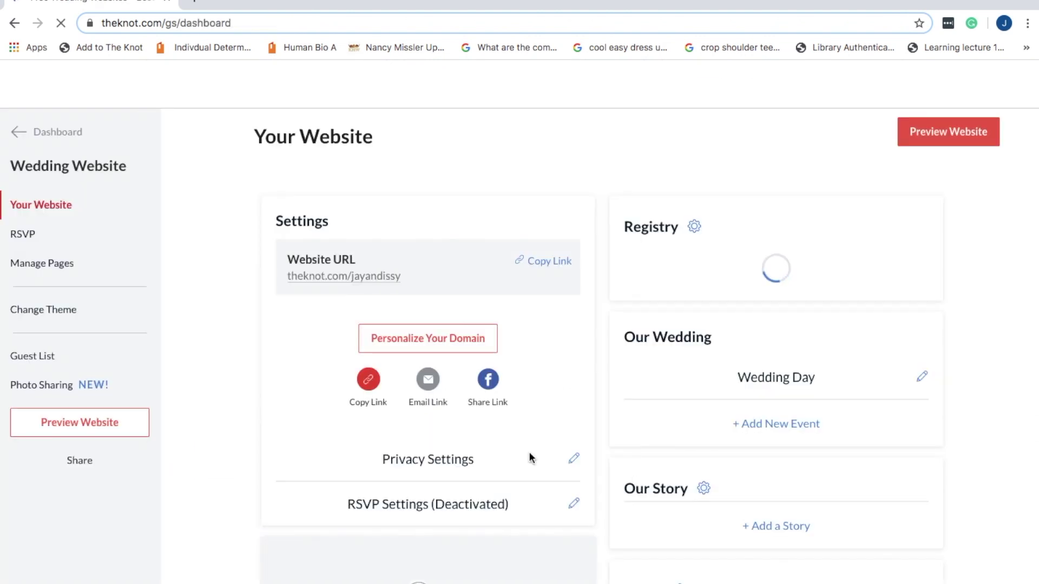
Upload a photo of the couple as the website's cover photo and save it.
{"action": "scroll", "coordinate": [505, 368], "scroll_direction": "down", "scroll_amount": 5}
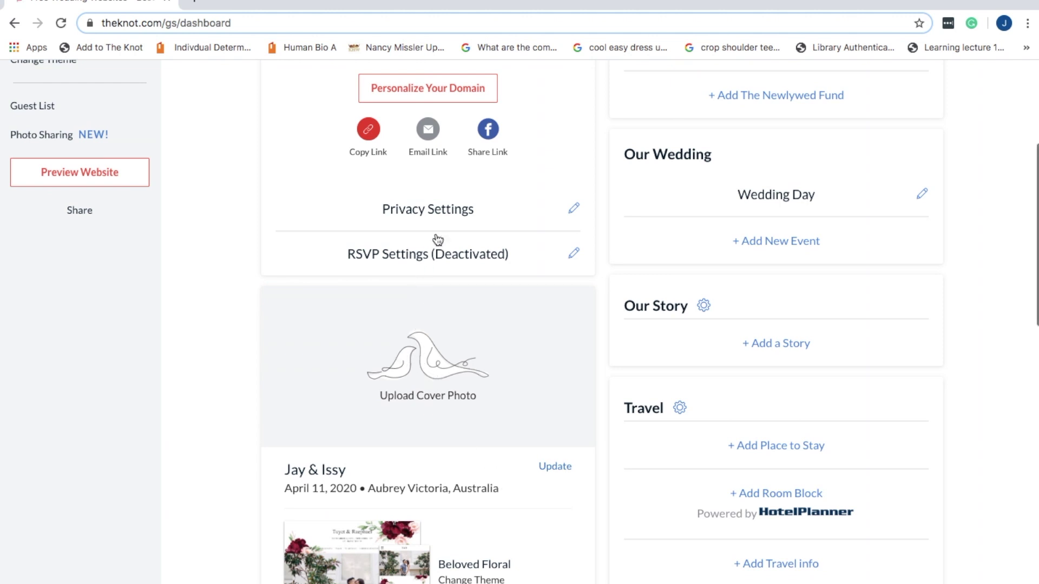
{"action": "left_click", "coordinate": [540, 450]}
{"action": "key", "text": "Return"}
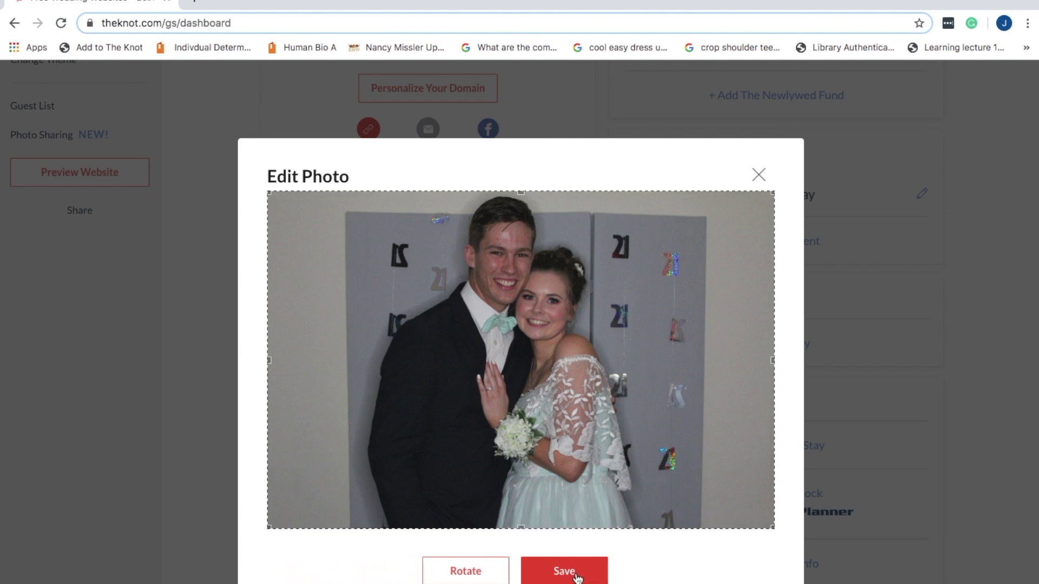
{"action": "left_click", "coordinate": [576, 576]}
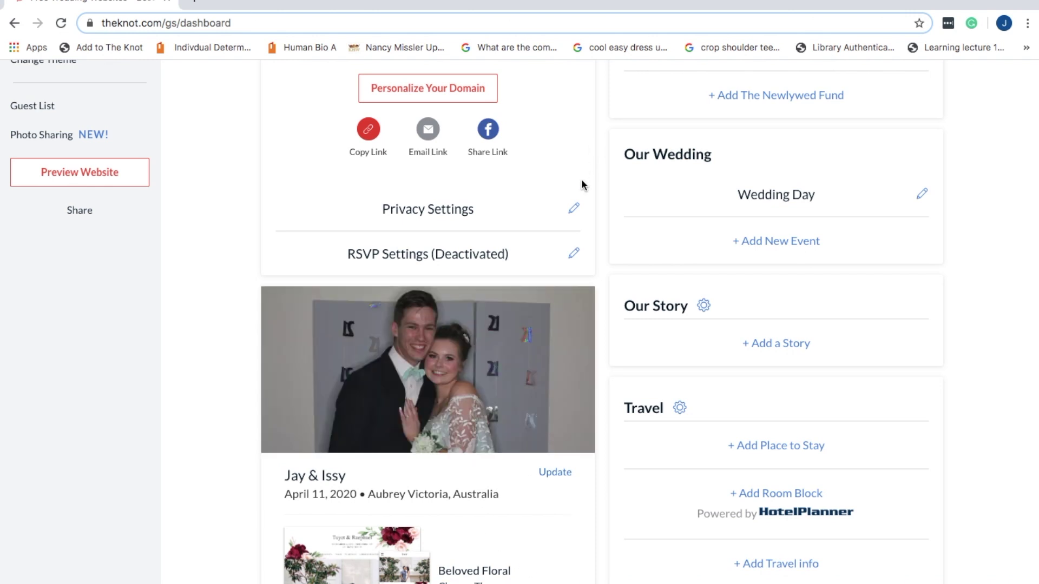
Review the website's privacy settings on the Settings page.
{"action": "left_click", "coordinate": [574, 210]}
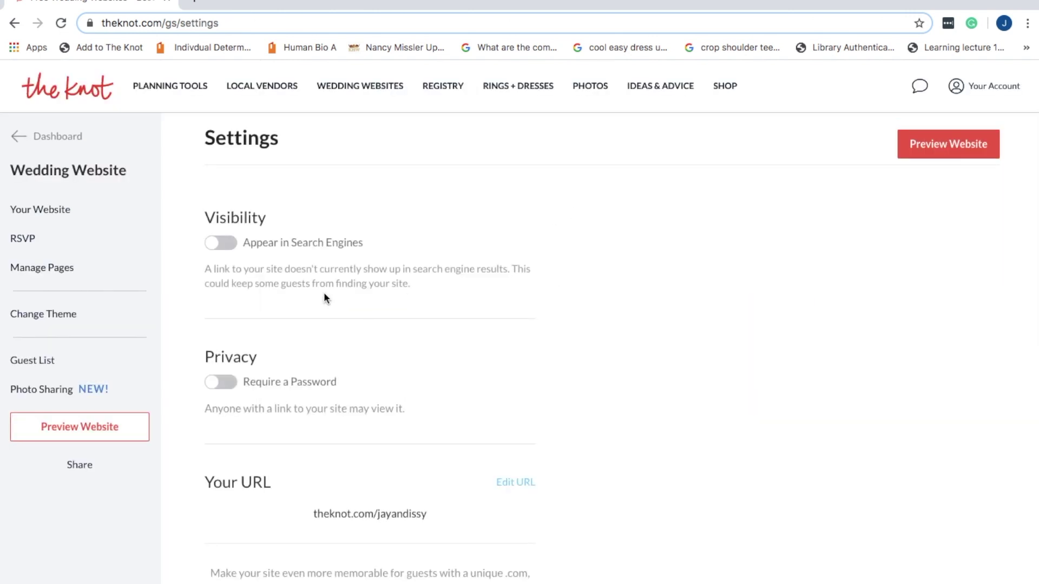
{"action": "scroll", "coordinate": [320, 394], "scroll_direction": "down", "scroll_amount": 2}
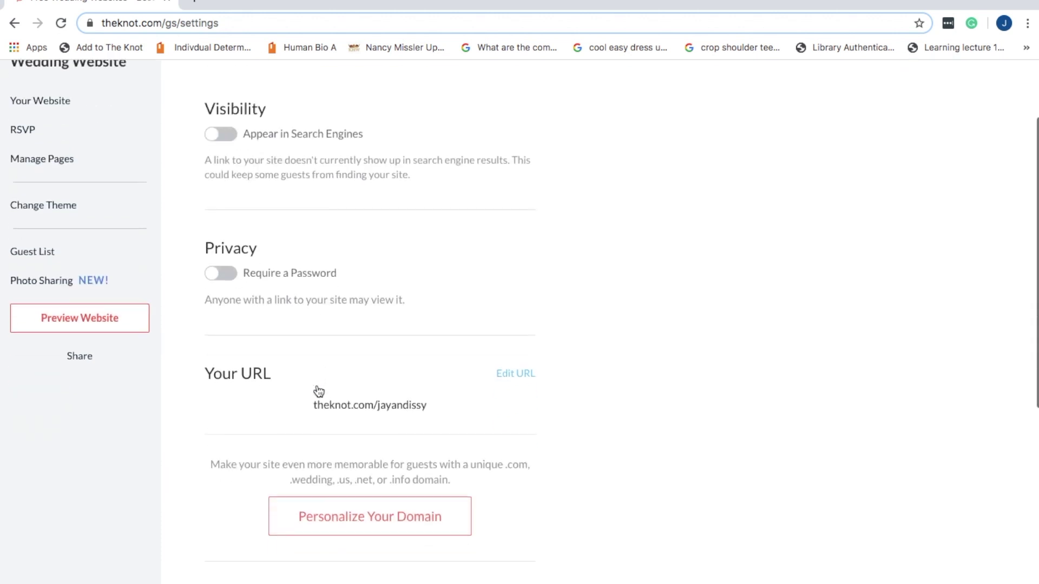
{"action": "scroll", "coordinate": [320, 394], "scroll_direction": "up", "scroll_amount": 2}
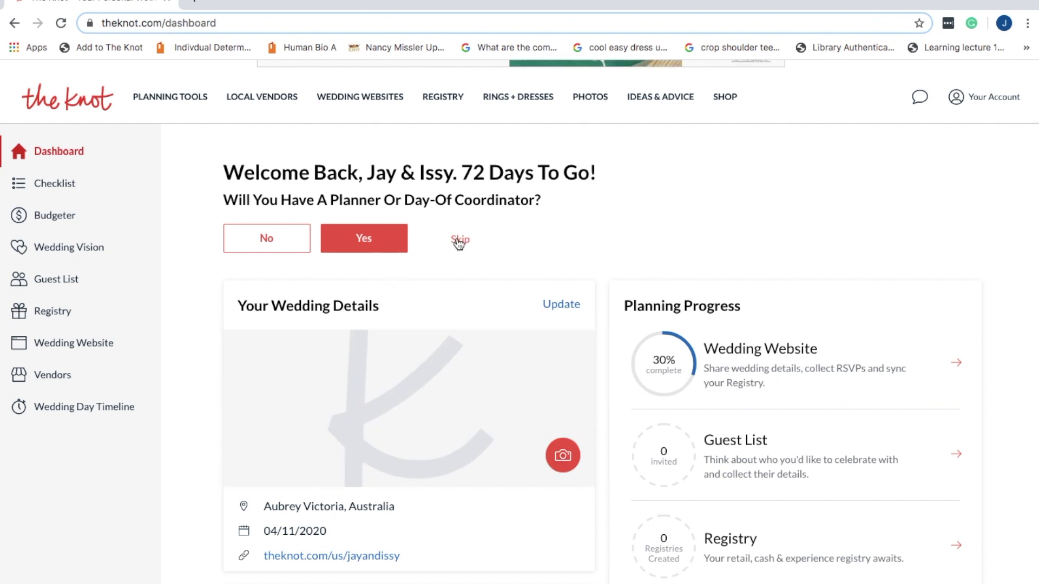
Skip the planner question and answer yes to engagement party and bridal shower.
{"action": "left_click", "coordinate": [459, 245]}
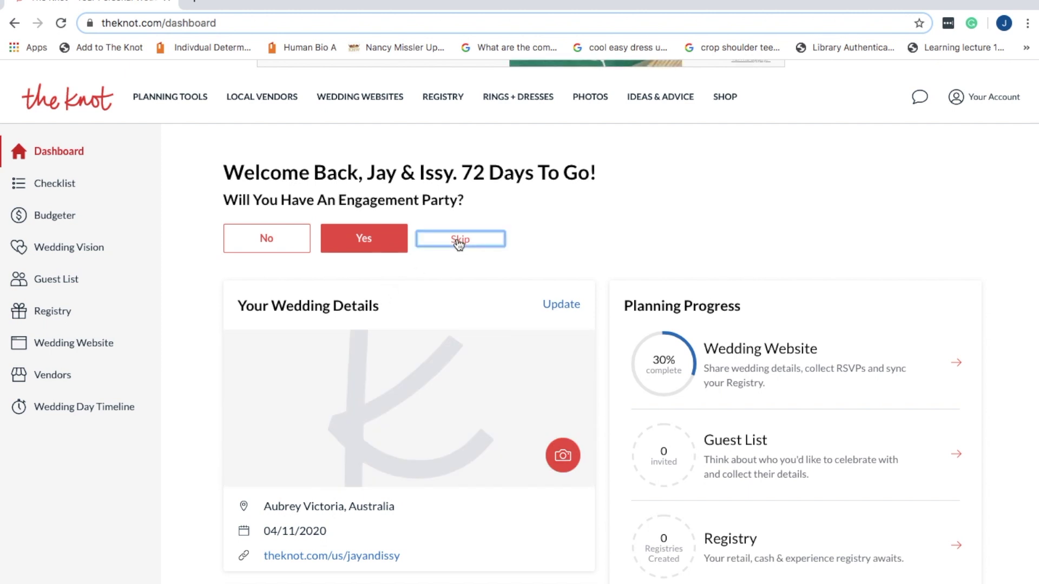
{"action": "left_click", "coordinate": [386, 246]}
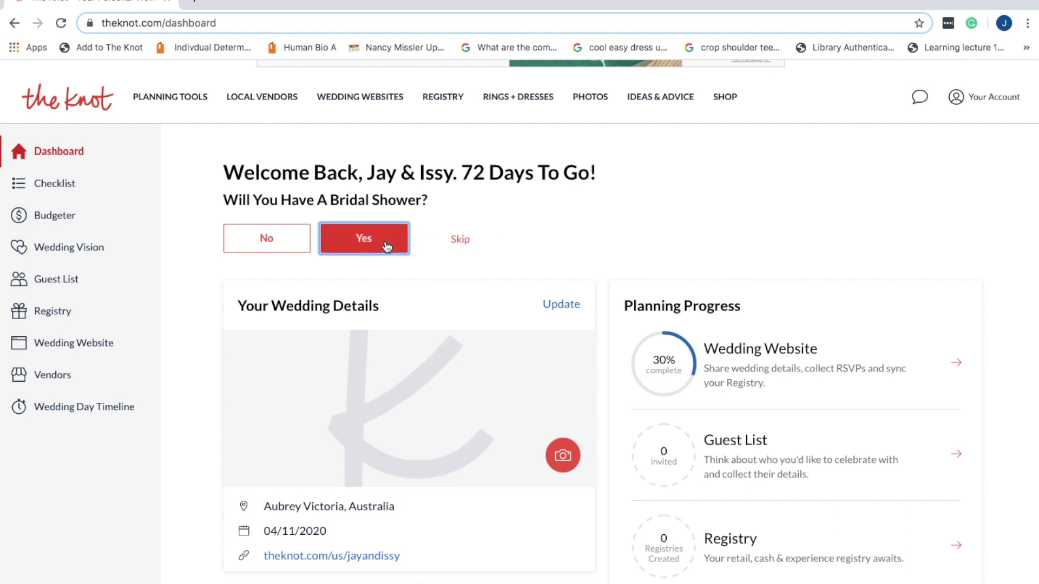
{"action": "left_click", "coordinate": [386, 247]}
{"action": "scroll", "coordinate": [590, 454], "scroll_direction": "down", "scroll_amount": 3}
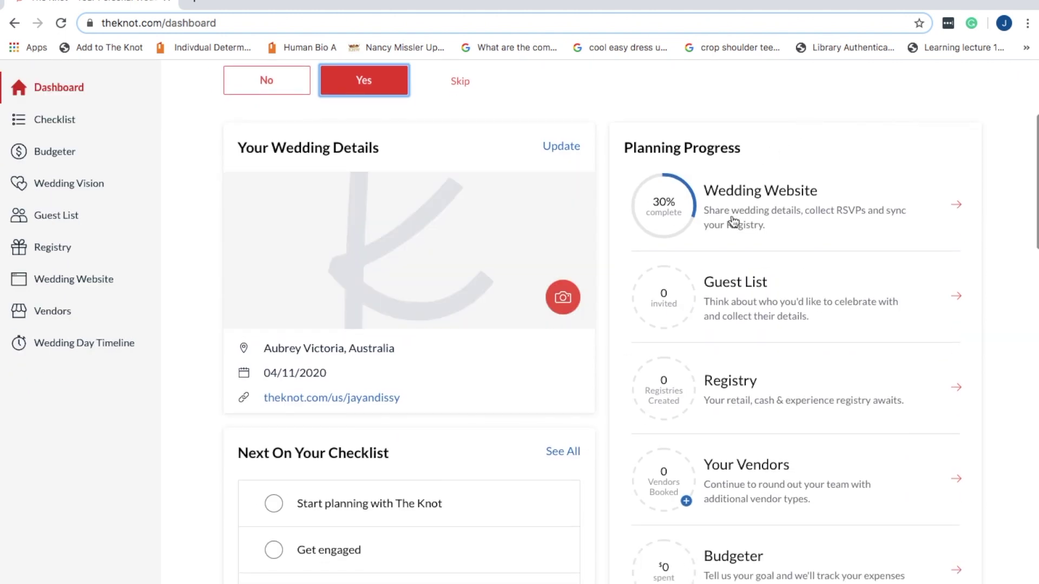
{"action": "scroll", "coordinate": [753, 405], "scroll_direction": "down", "scroll_amount": 2}
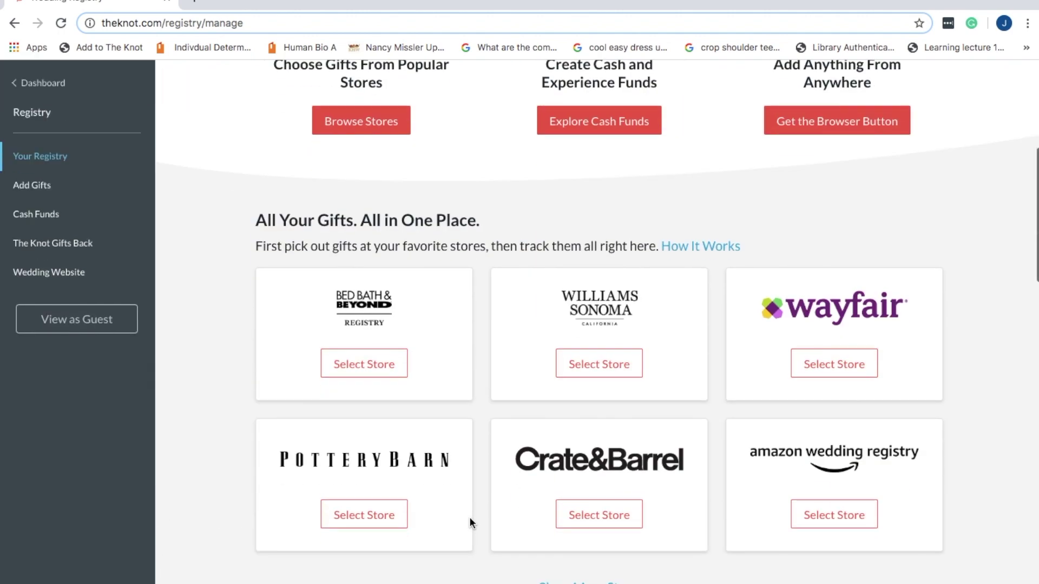
{"action": "scroll", "coordinate": [417, 368], "scroll_direction": "down", "scroll_amount": 15}
Scroll through the registry store options, return to the top, and go back to the dashboard.
{"action": "key", "text": "Home"}
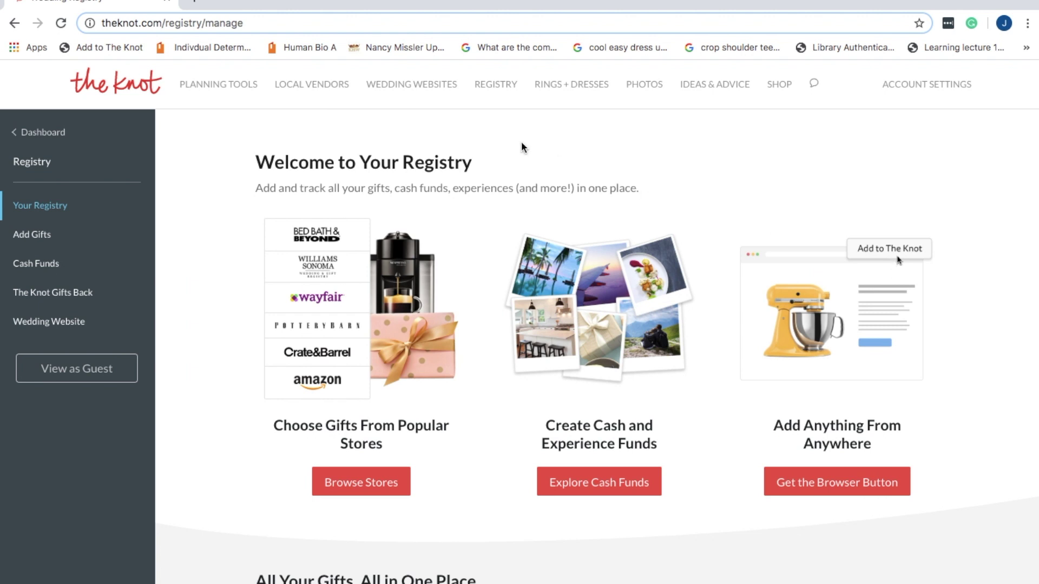
{"action": "left_click", "coordinate": [14, 24]}
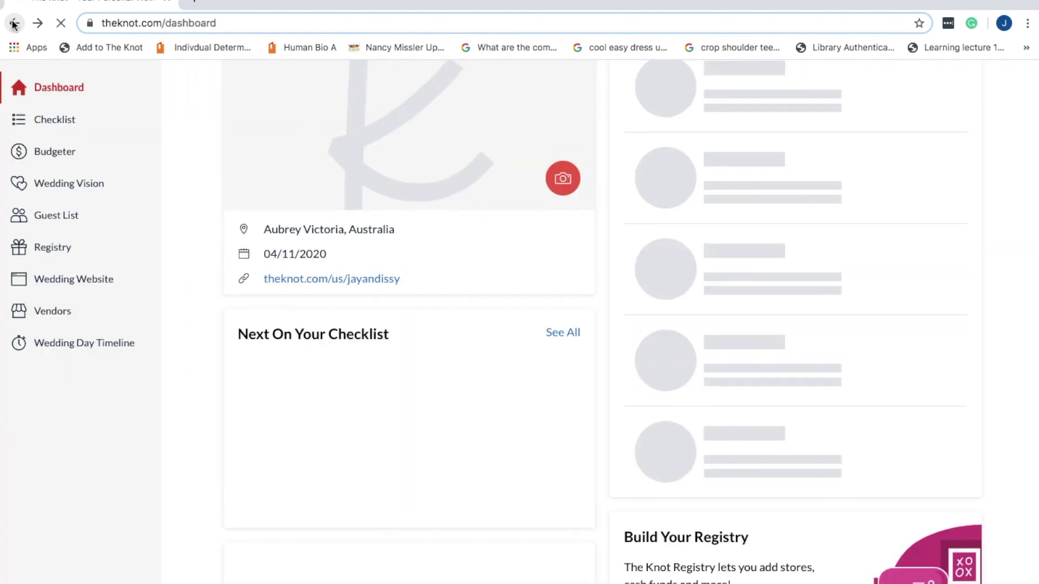
{"action": "scroll", "coordinate": [485, 328], "scroll_direction": "up", "scroll_amount": 1}
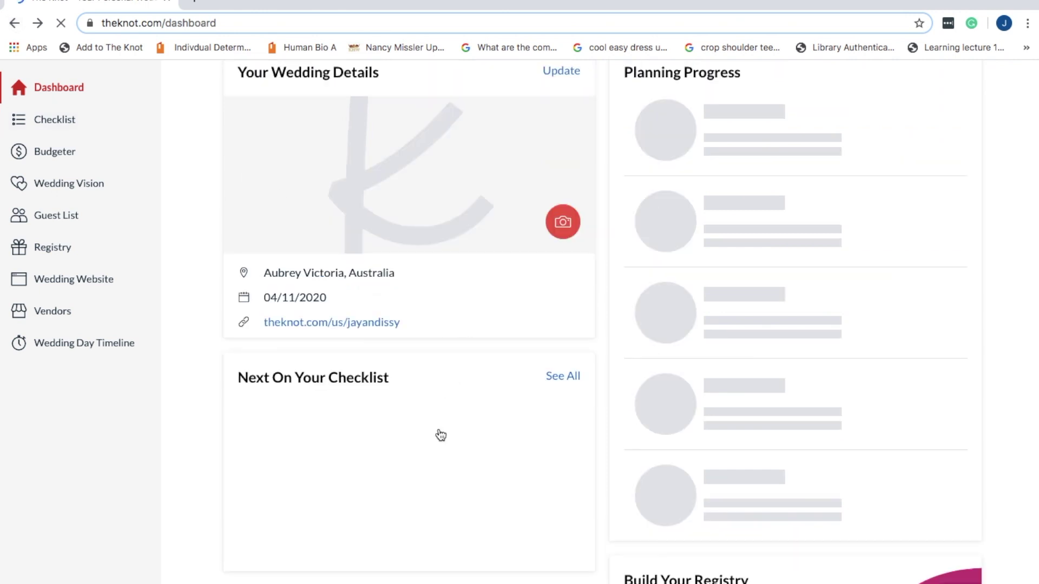
{"action": "scroll", "coordinate": [378, 482], "scroll_direction": "down", "scroll_amount": 5}
{"action": "scroll", "coordinate": [378, 482], "scroll_direction": "up", "scroll_amount": 1}
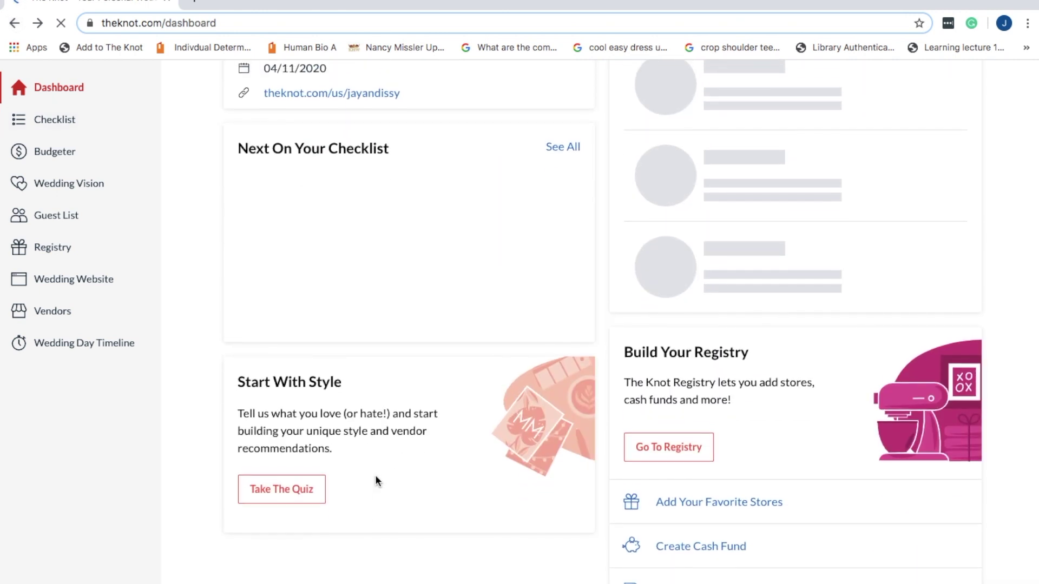
{"action": "scroll", "coordinate": [589, 410], "scroll_direction": "up", "scroll_amount": 2}
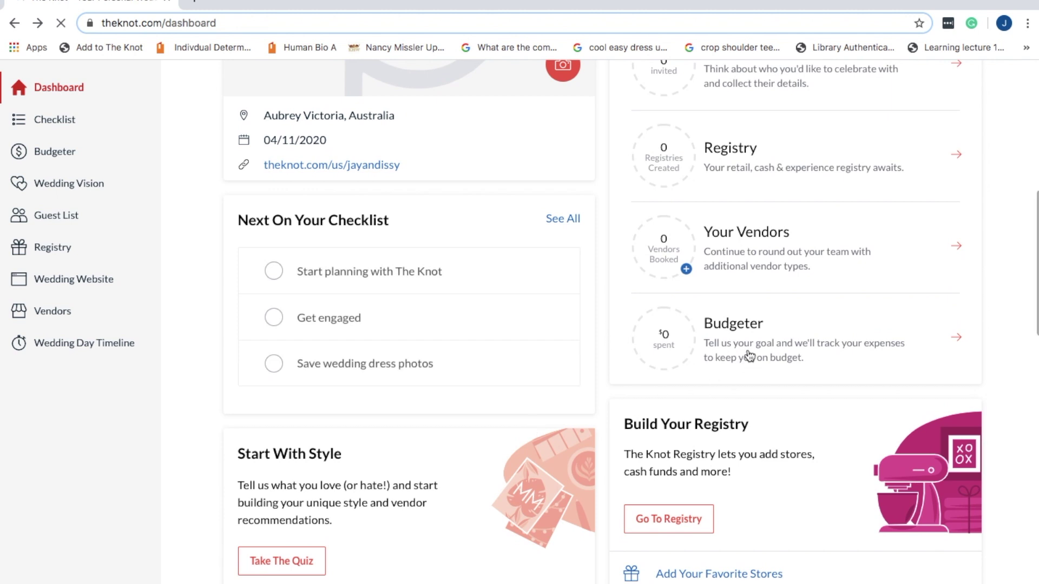
{"action": "scroll", "coordinate": [780, 338], "scroll_direction": "up", "scroll_amount": 2}
{"action": "scroll", "coordinate": [780, 338], "scroll_direction": "up", "scroll_amount": 1}
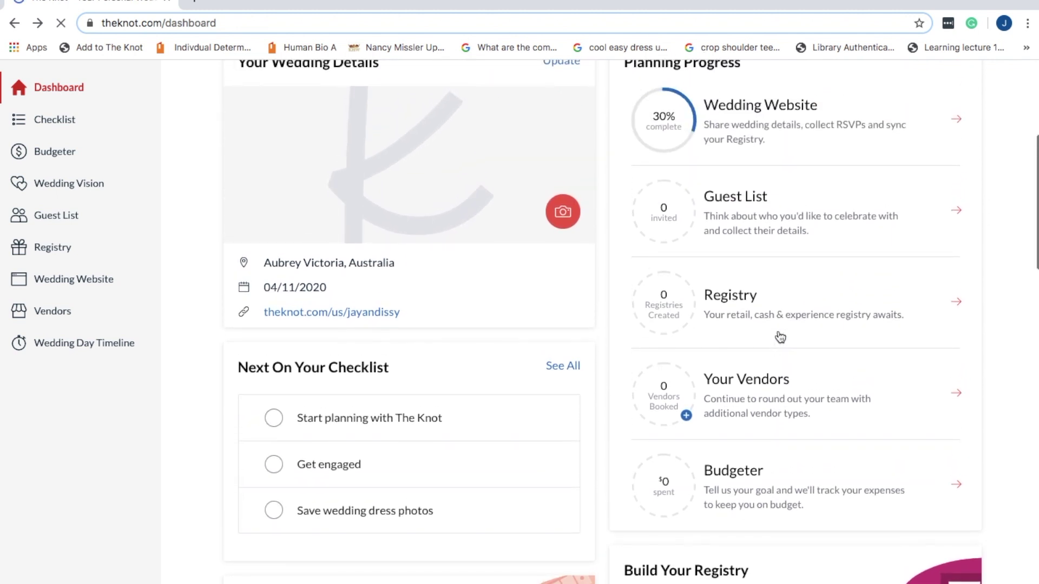
{"action": "left_click", "coordinate": [780, 502]}
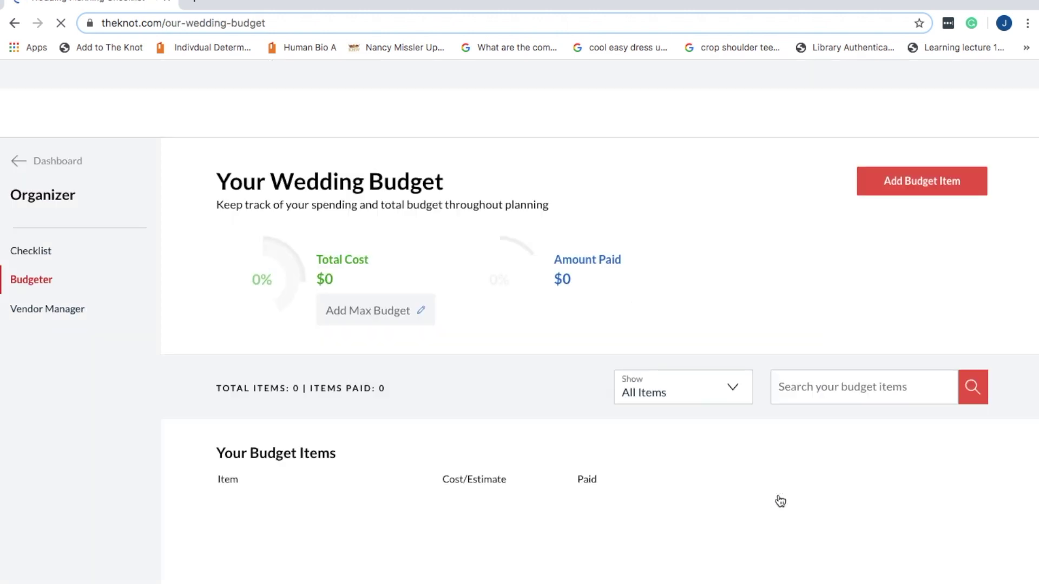
Scroll through the $0.00 budget items down to Extras, then switch to the wedding checklist.
{"action": "scroll", "coordinate": [406, 533], "scroll_direction": "down", "scroll_amount": 5}
{"action": "scroll", "coordinate": [407, 532], "scroll_direction": "down", "scroll_amount": 9}
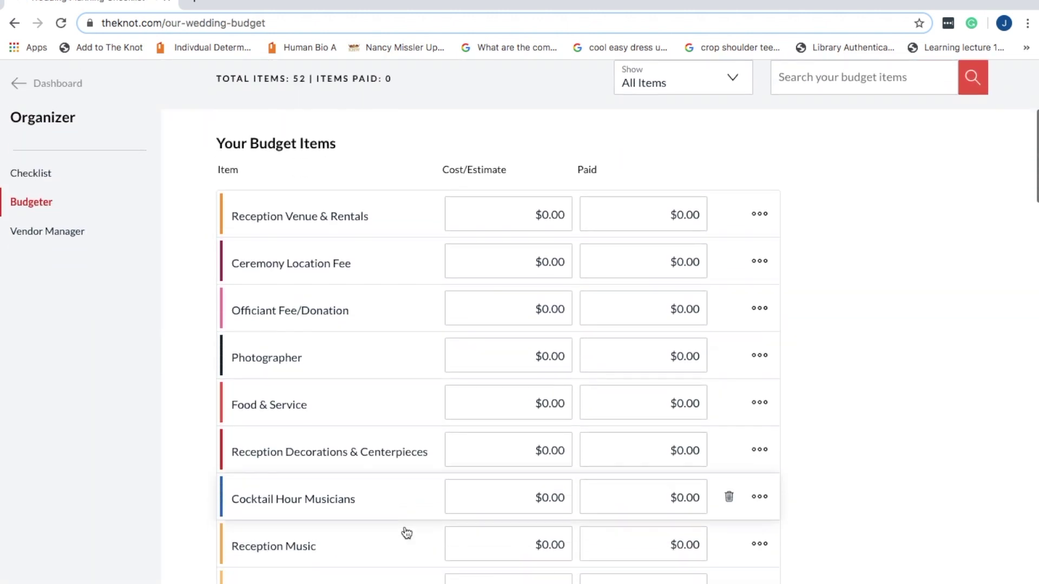
{"action": "scroll", "coordinate": [405, 531], "scroll_direction": "down", "scroll_amount": 12}
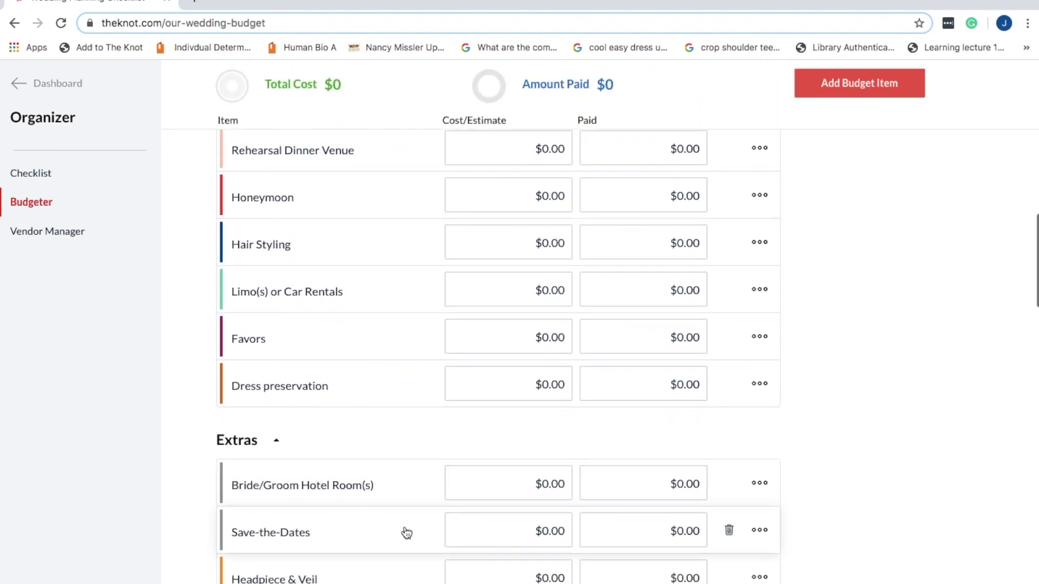
{"action": "scroll", "coordinate": [406, 532], "scroll_direction": "down", "scroll_amount": 15}
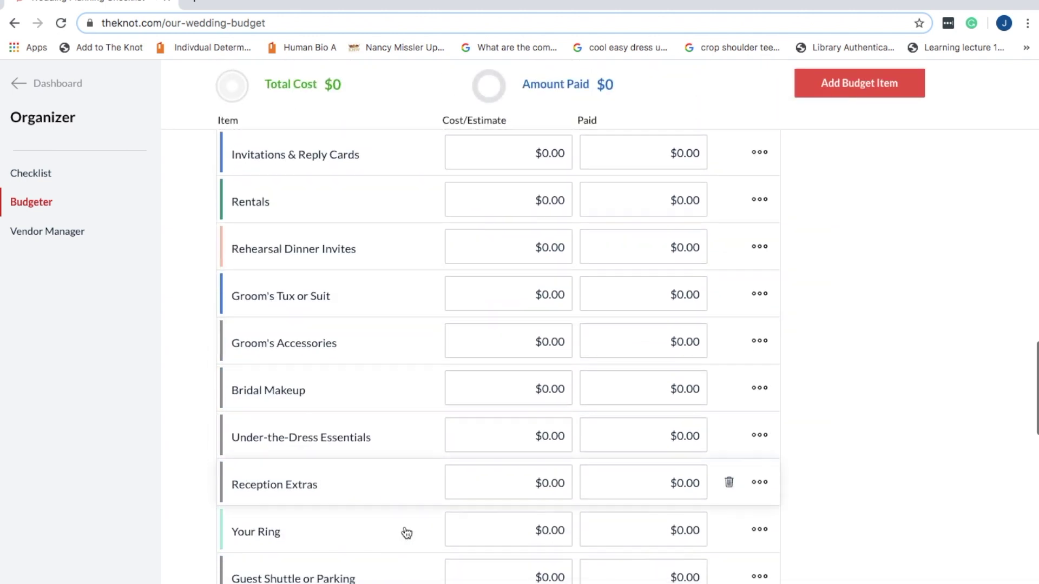
{"action": "left_click", "coordinate": [56, 179]}
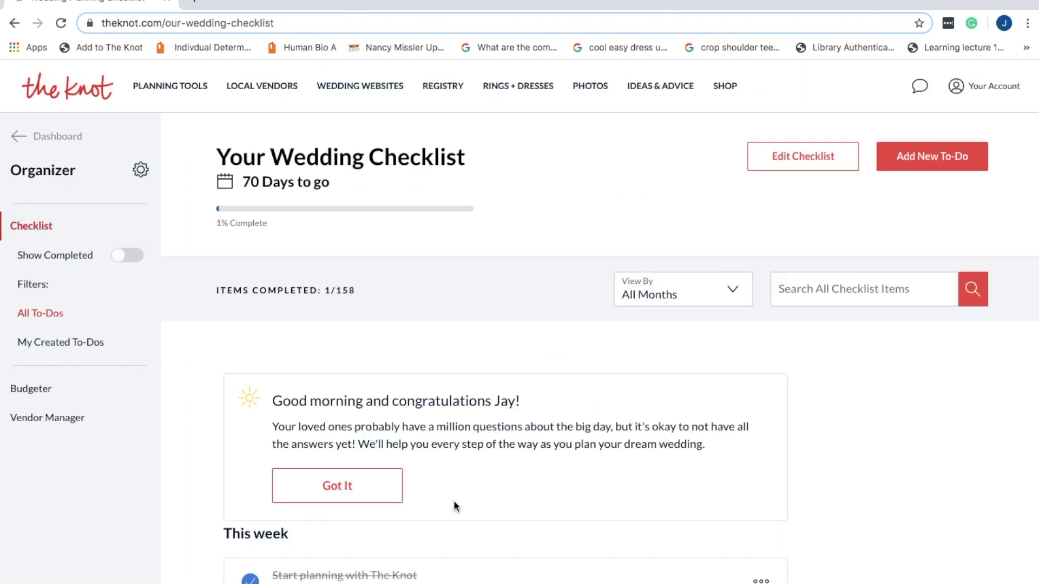
Scroll down the checklist to-dos such as Create your wedding budget and Insure your ring.
{"action": "scroll", "coordinate": [452, 504], "scroll_direction": "down", "scroll_amount": 9}
{"action": "scroll", "coordinate": [455, 506], "scroll_direction": "down", "scroll_amount": 9}
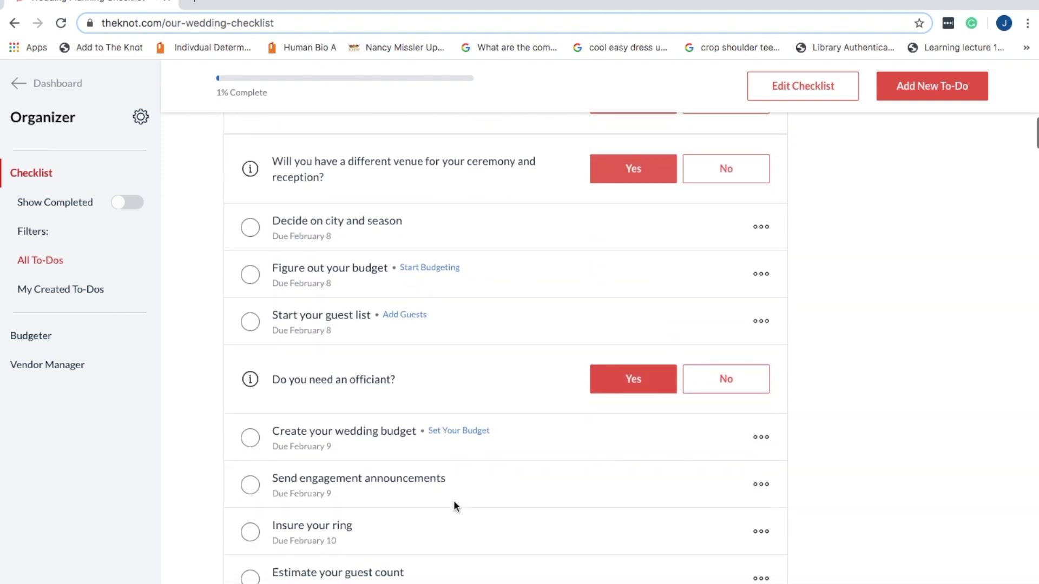
{"action": "scroll", "coordinate": [453, 500], "scroll_direction": "down", "scroll_amount": 5}
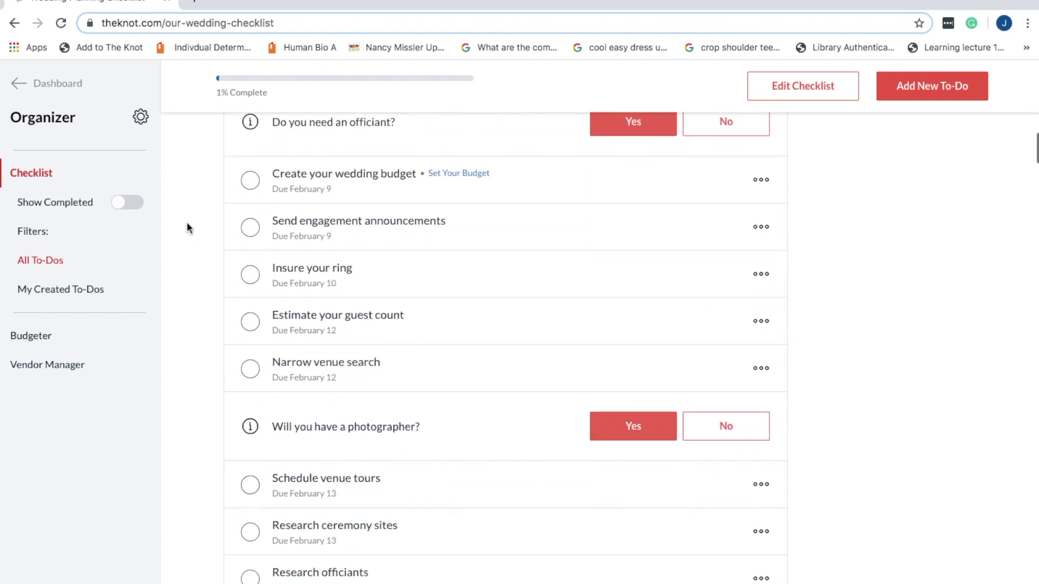
Return to the planning dashboard and scroll down past the checklist and registry cards.
{"action": "left_click", "coordinate": [35, 85]}
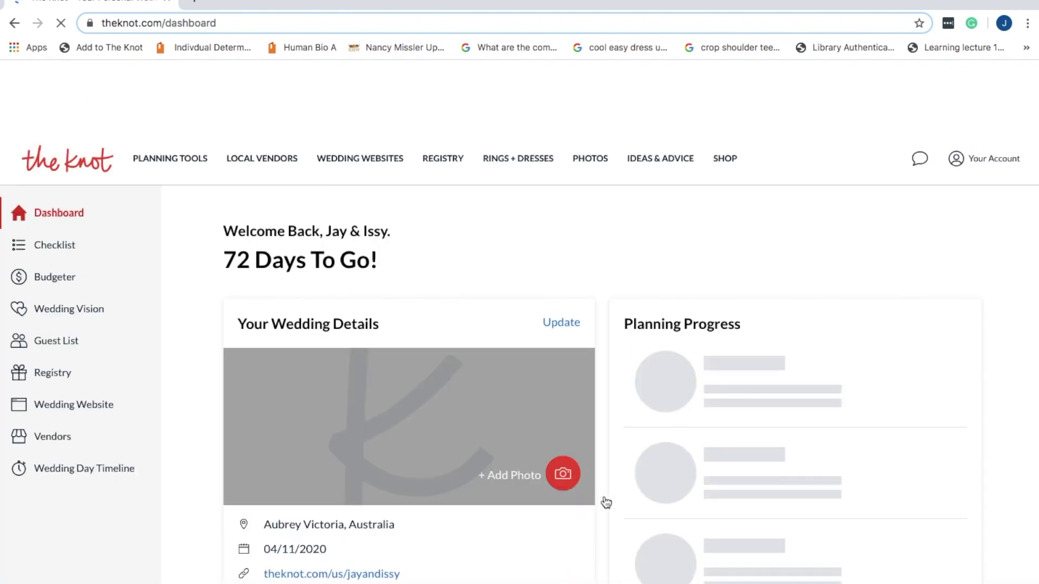
{"action": "scroll", "coordinate": [605, 499], "scroll_direction": "down", "scroll_amount": 4}
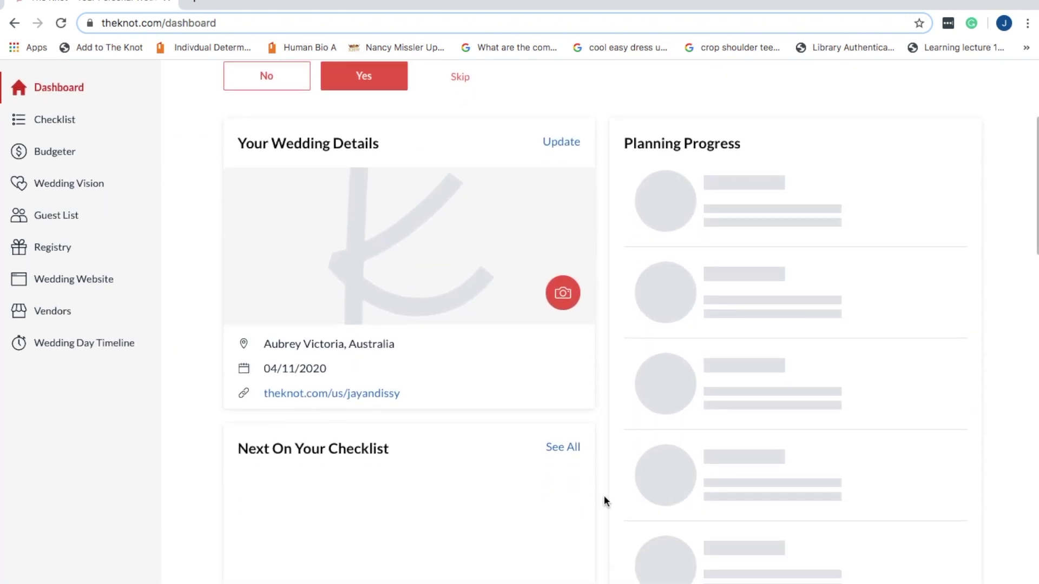
{"action": "scroll", "coordinate": [604, 495], "scroll_direction": "down", "scroll_amount": 1}
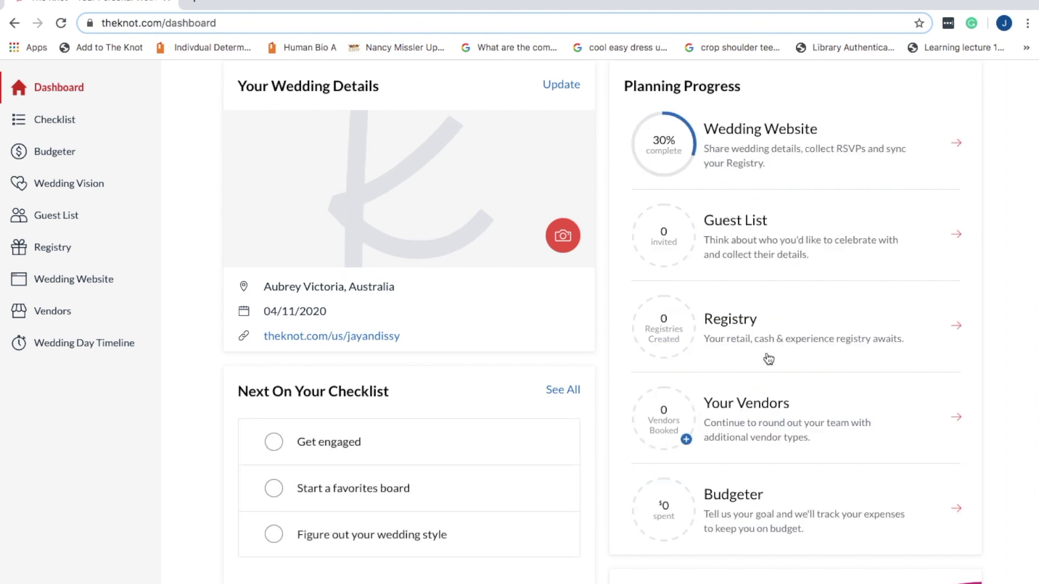
{"action": "scroll", "coordinate": [767, 359], "scroll_direction": "down", "scroll_amount": 7}
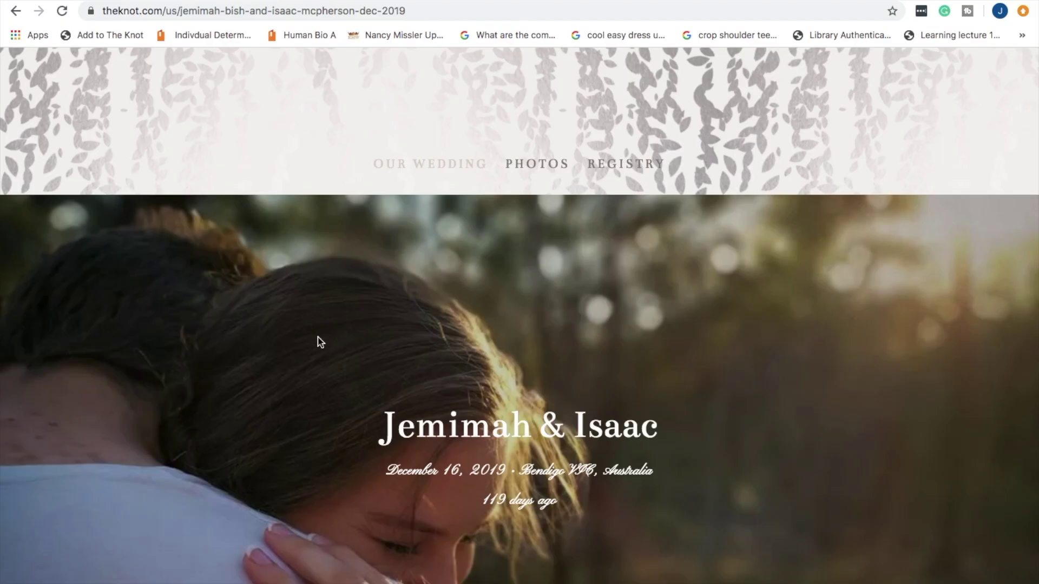
{"action": "scroll", "coordinate": [321, 344], "scroll_direction": "down", "scroll_amount": 3}
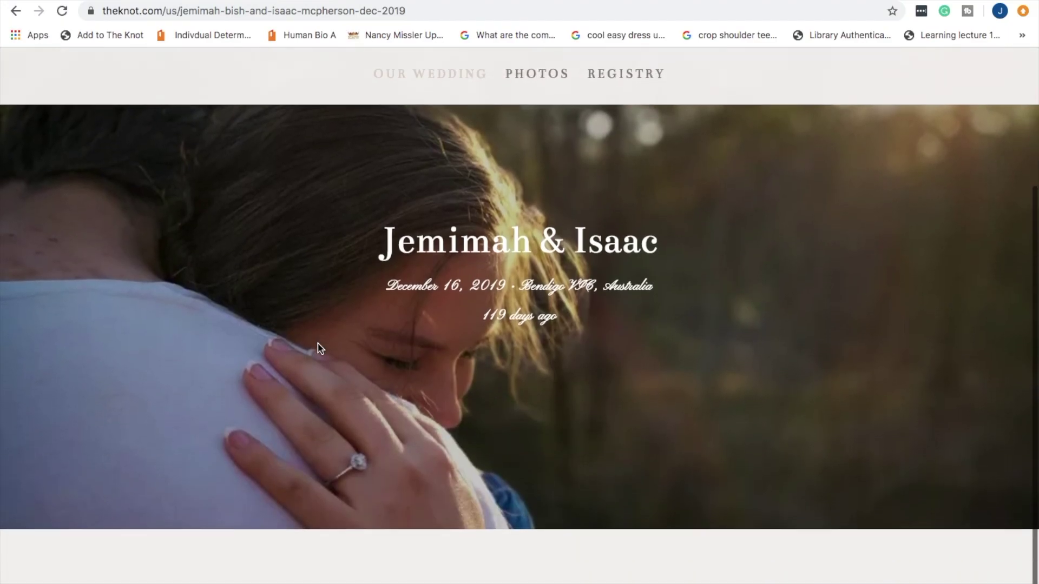
Open the Proposal photo gallery from the wedding site's Photos menu.
{"action": "scroll", "coordinate": [319, 348], "scroll_direction": "up", "scroll_amount": 3}
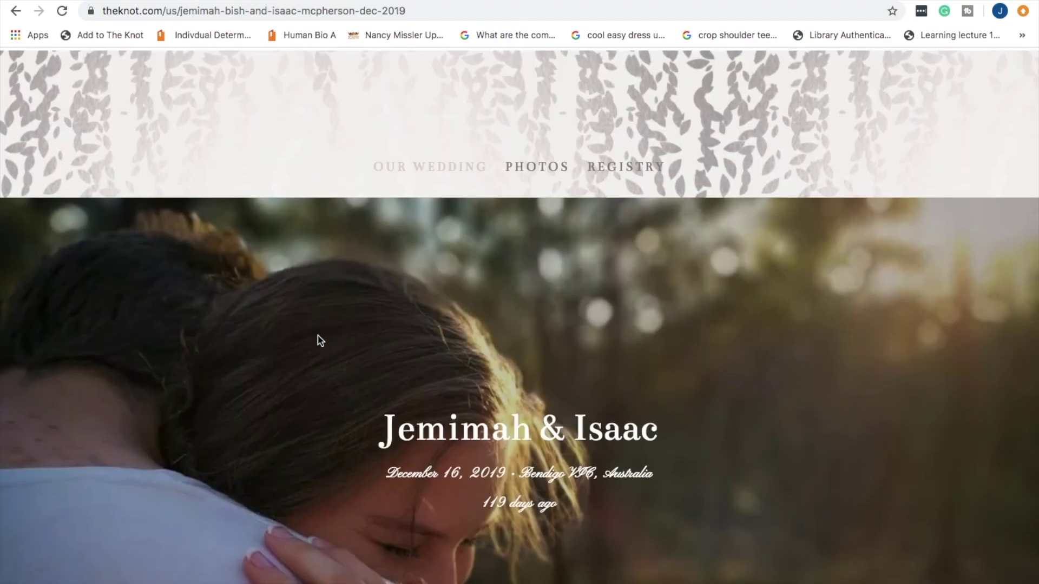
{"action": "mouse_move", "coordinate": [531, 156]}
{"action": "left_click", "coordinate": [543, 202]}
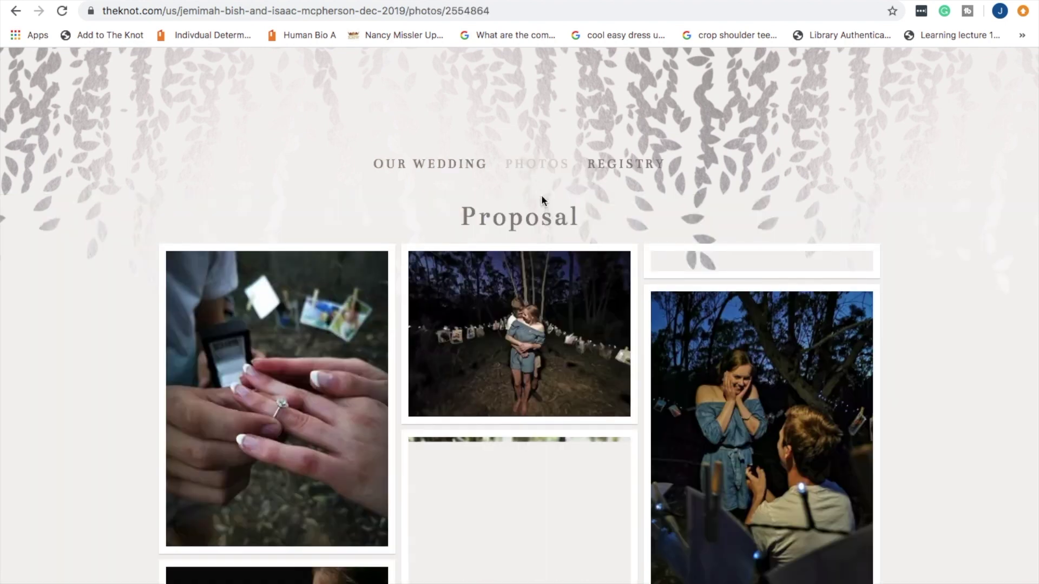
Browse the proposal photos, then go to the couple's gift registry.
{"action": "scroll", "coordinate": [482, 417], "scroll_direction": "down", "scroll_amount": 2}
{"action": "scroll", "coordinate": [481, 418], "scroll_direction": "down", "scroll_amount": 7}
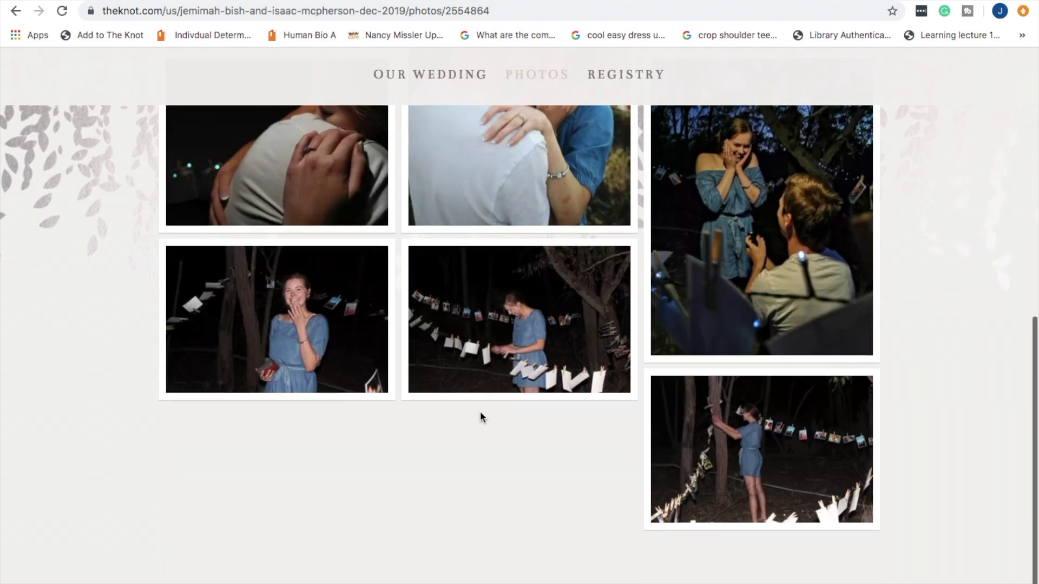
{"action": "scroll", "coordinate": [480, 418], "scroll_direction": "up", "scroll_amount": 5}
{"action": "scroll", "coordinate": [479, 411], "scroll_direction": "up", "scroll_amount": 5}
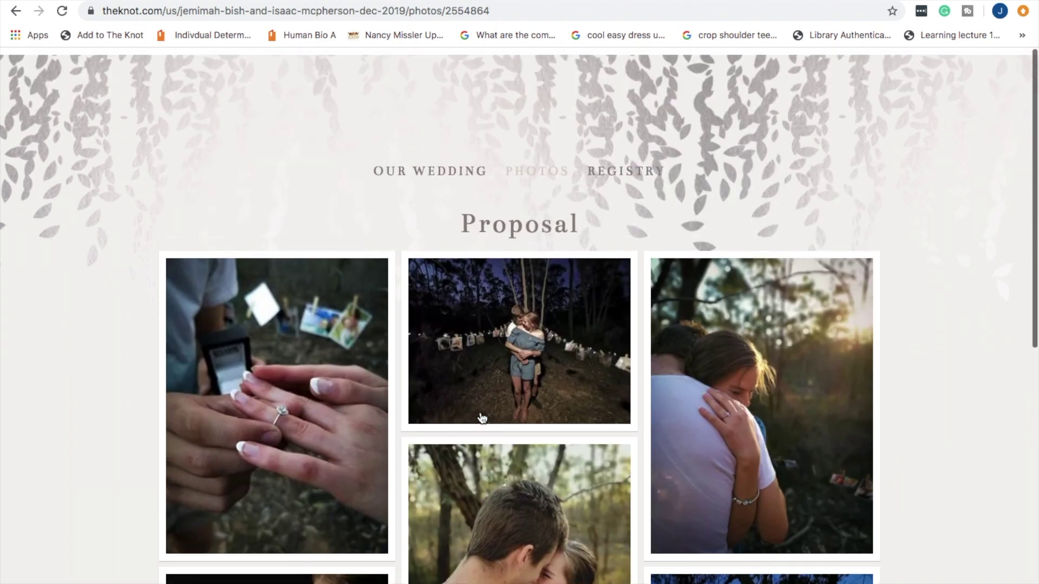
{"action": "left_click", "coordinate": [618, 165]}
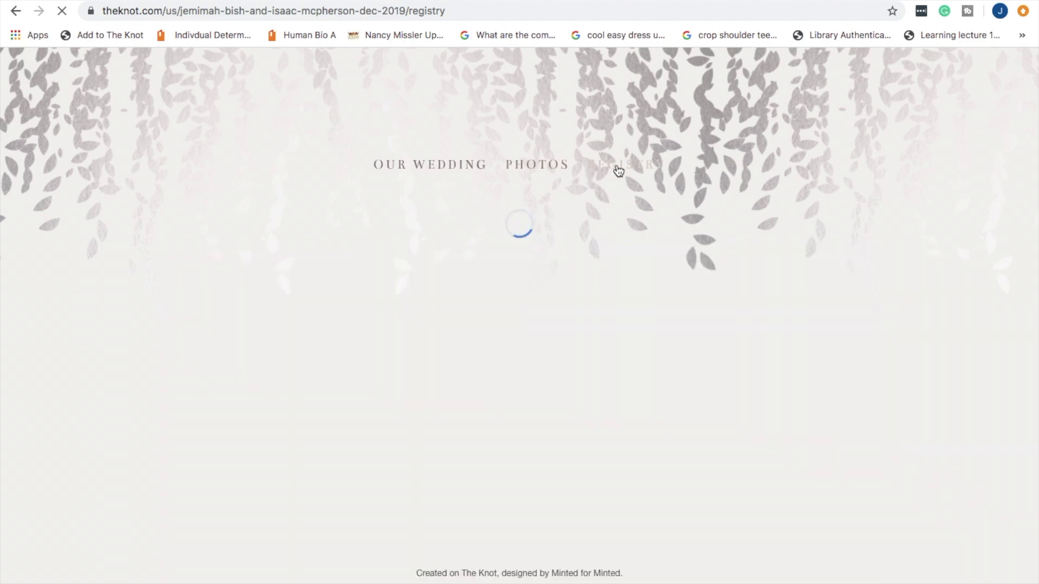
Scroll the registry wish list, like the $499.00 AC Coffee Table, then open Other Events.
{"action": "scroll", "coordinate": [923, 512], "scroll_direction": "down", "scroll_amount": 5}
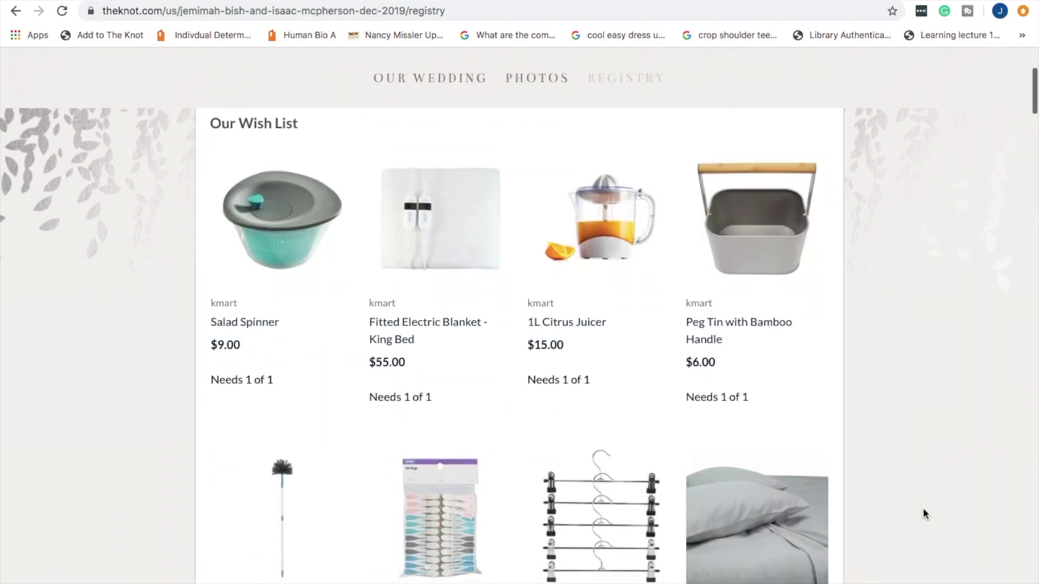
{"action": "scroll", "coordinate": [923, 513], "scroll_direction": "down", "scroll_amount": 6}
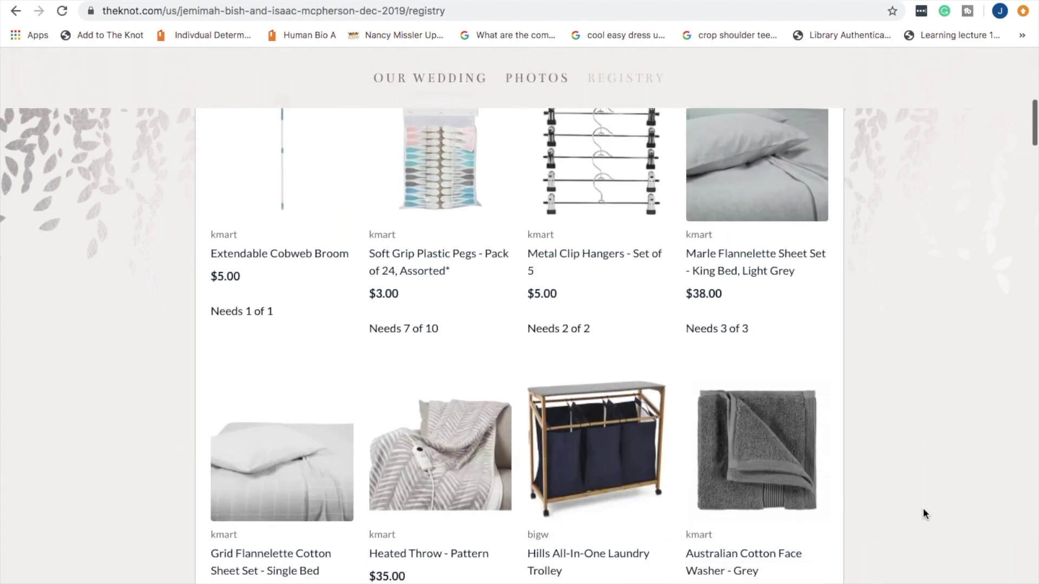
{"action": "scroll", "coordinate": [923, 511], "scroll_direction": "down", "scroll_amount": 10}
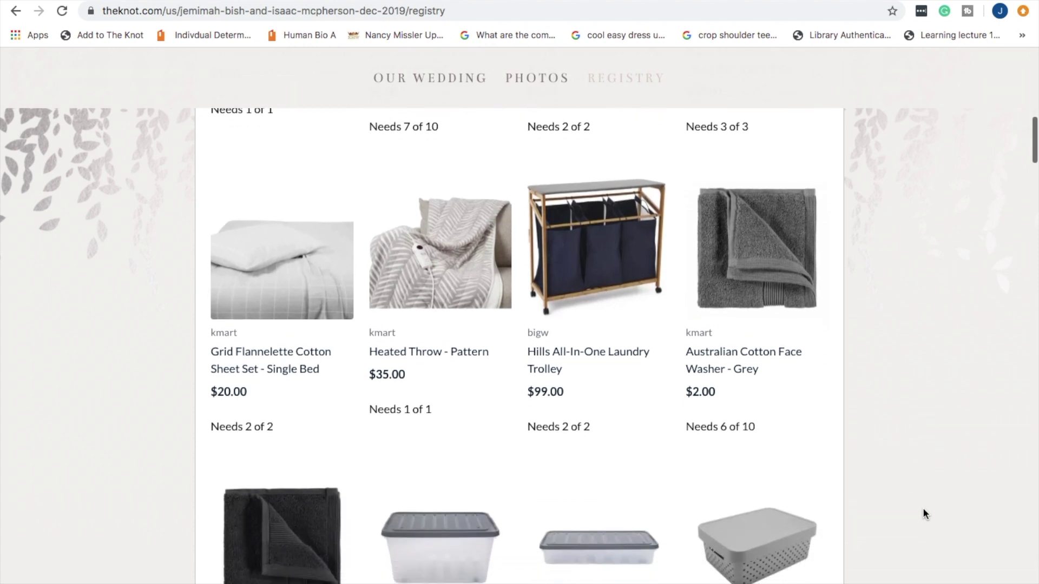
{"action": "scroll", "coordinate": [923, 513], "scroll_direction": "down", "scroll_amount": 4}
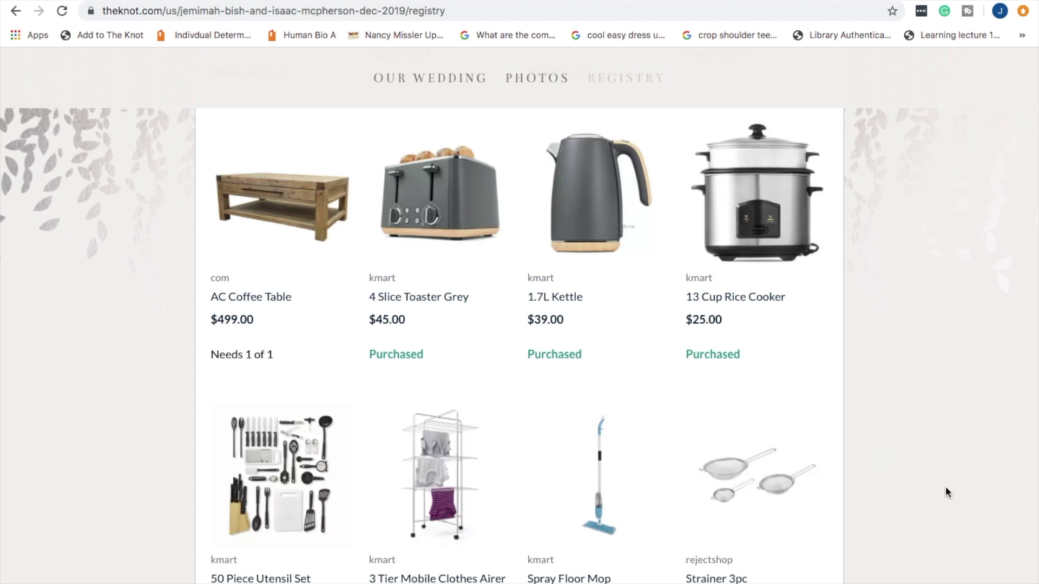
{"action": "scroll", "coordinate": [946, 486], "scroll_direction": "down", "scroll_amount": 5}
{"action": "scroll", "coordinate": [944, 475], "scroll_direction": "down", "scroll_amount": 9}
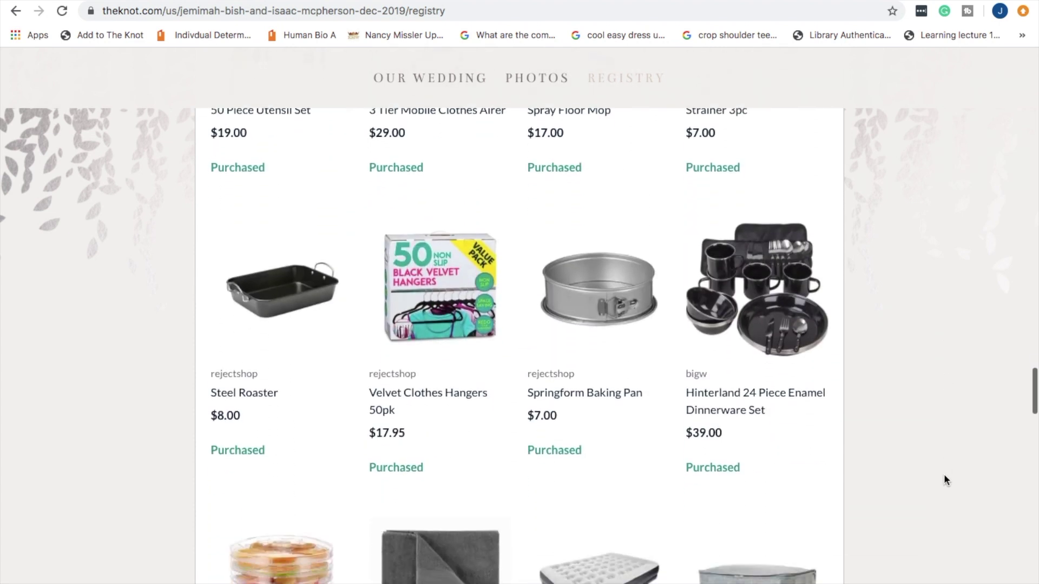
{"action": "scroll", "coordinate": [944, 475], "scroll_direction": "down", "scroll_amount": 8}
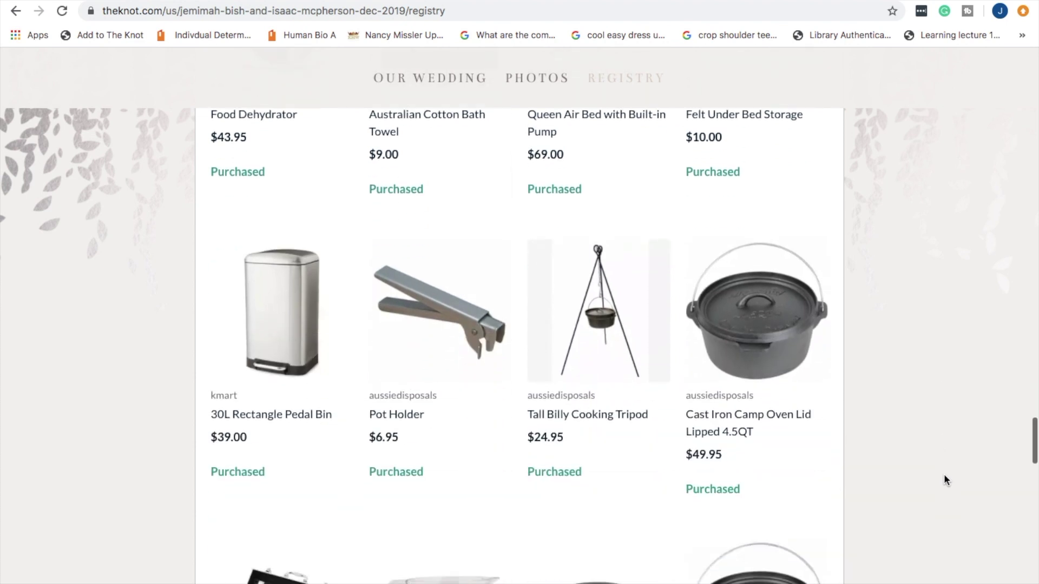
{"action": "scroll", "coordinate": [944, 474], "scroll_direction": "down", "scroll_amount": 1}
{"action": "mouse_move", "coordinate": [457, 79]}
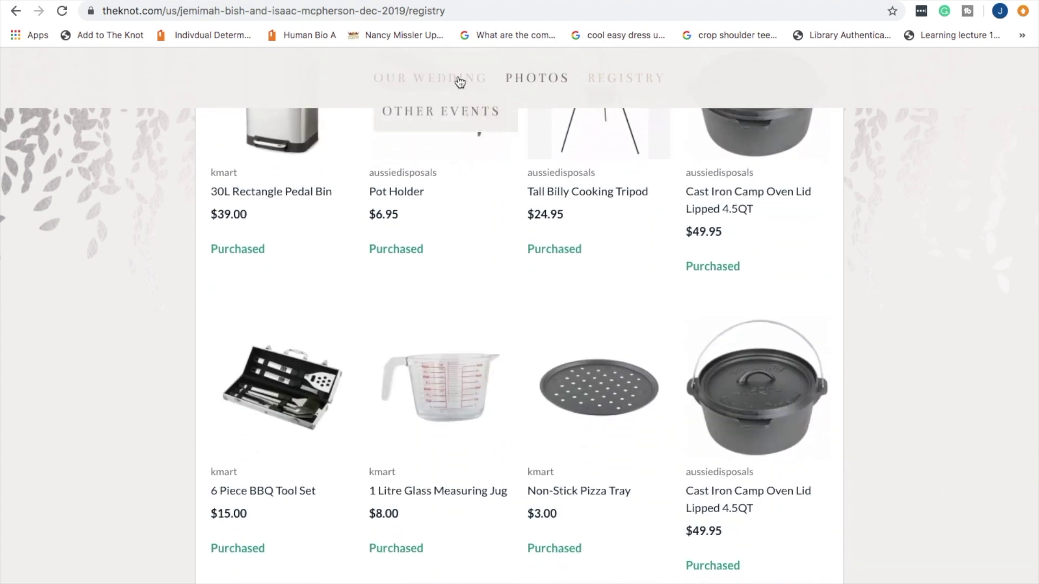
{"action": "left_click", "coordinate": [456, 116]}
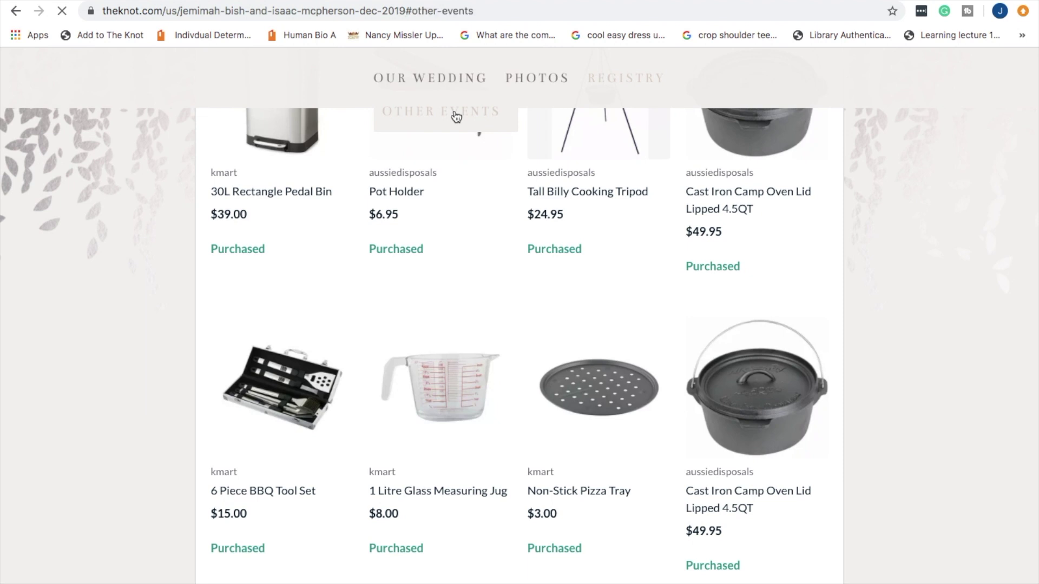